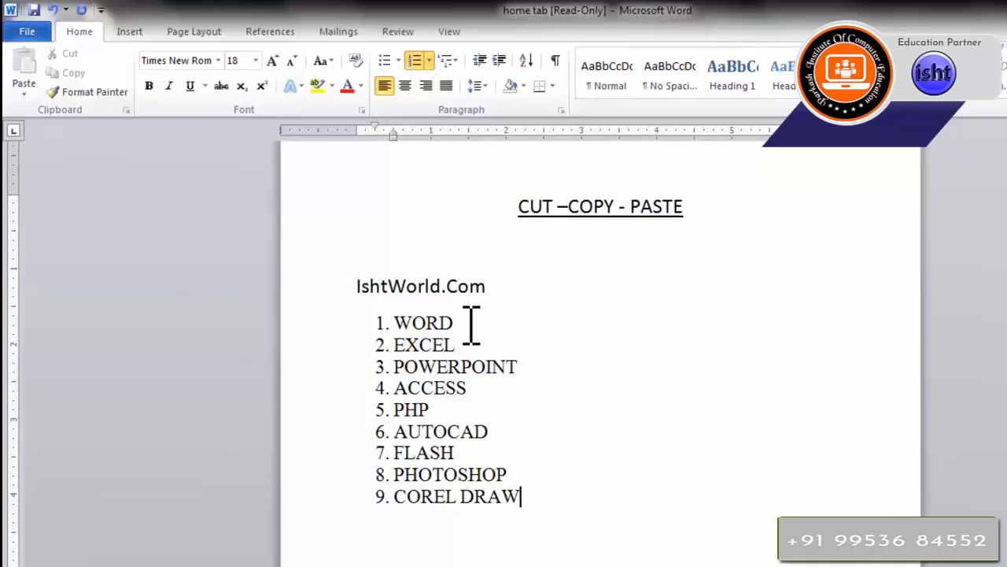
# - Cut WORD from the top of the numbered list and paste it as the last item below COREL DRAW
pyautogui.moveTo(471, 324); pyautogui.dragTo(405, 322)
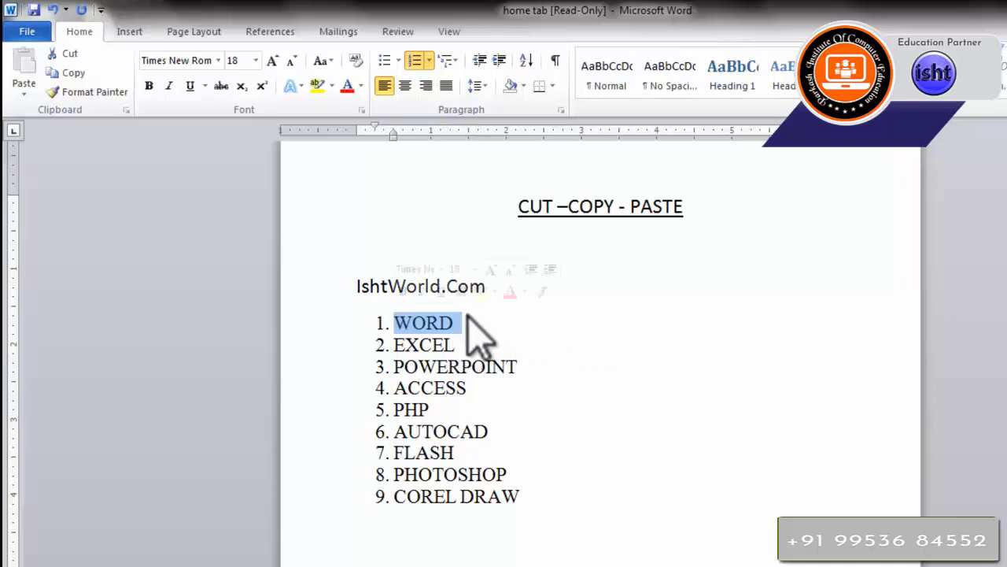
pyautogui.click(72, 53)
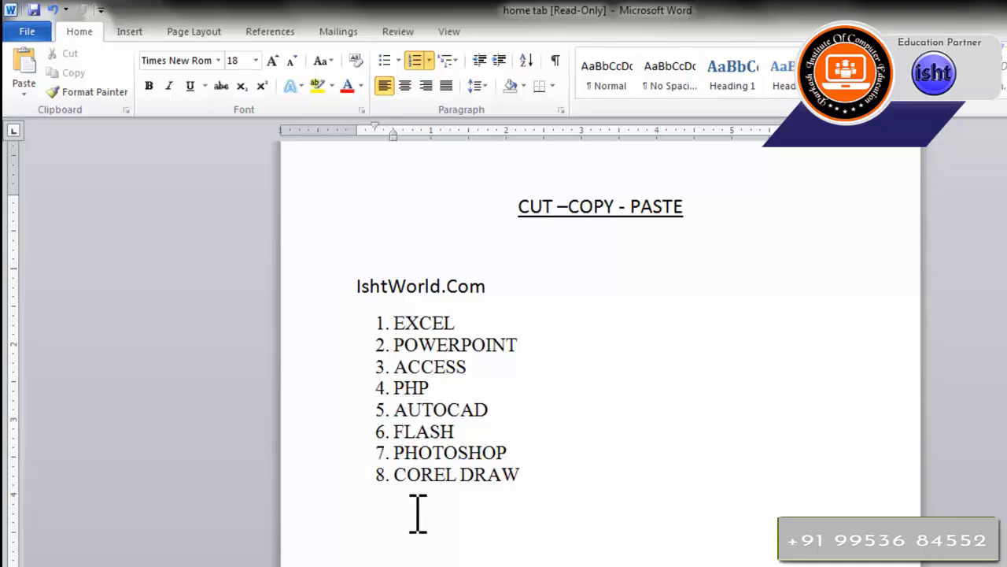
pyautogui.click(388, 516)
pyautogui.press('Tab')
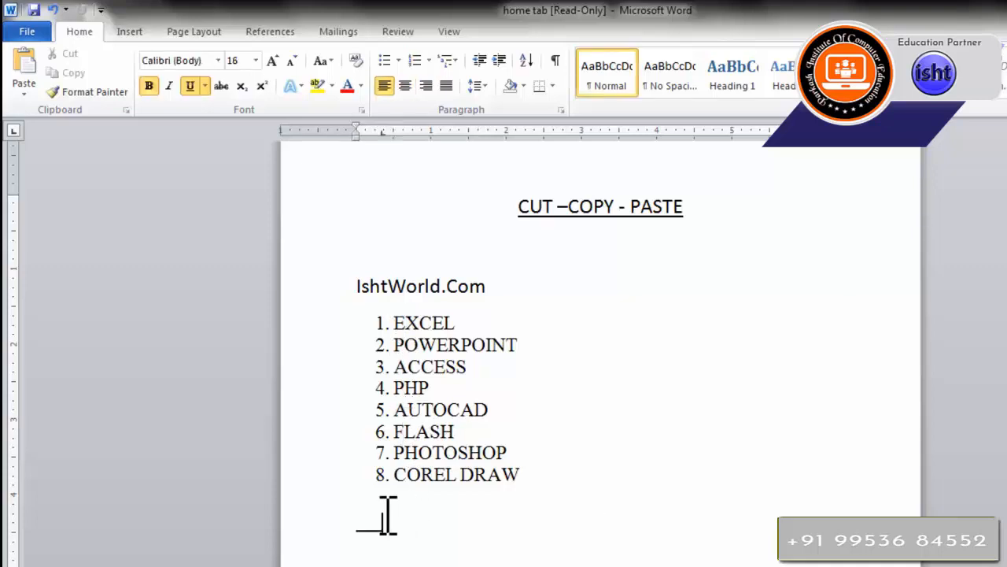
pyautogui.click(388, 547)
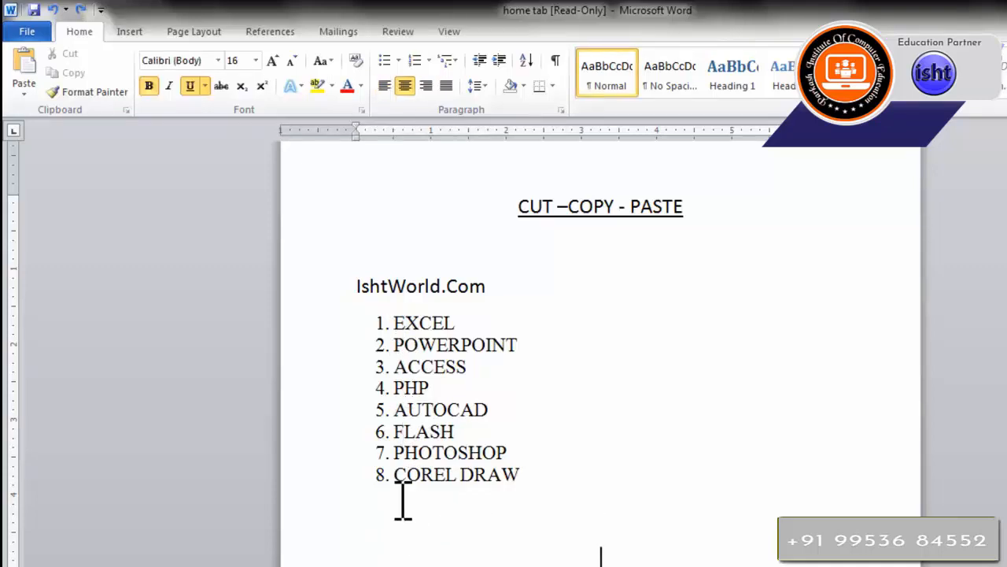
pyautogui.click(403, 506)
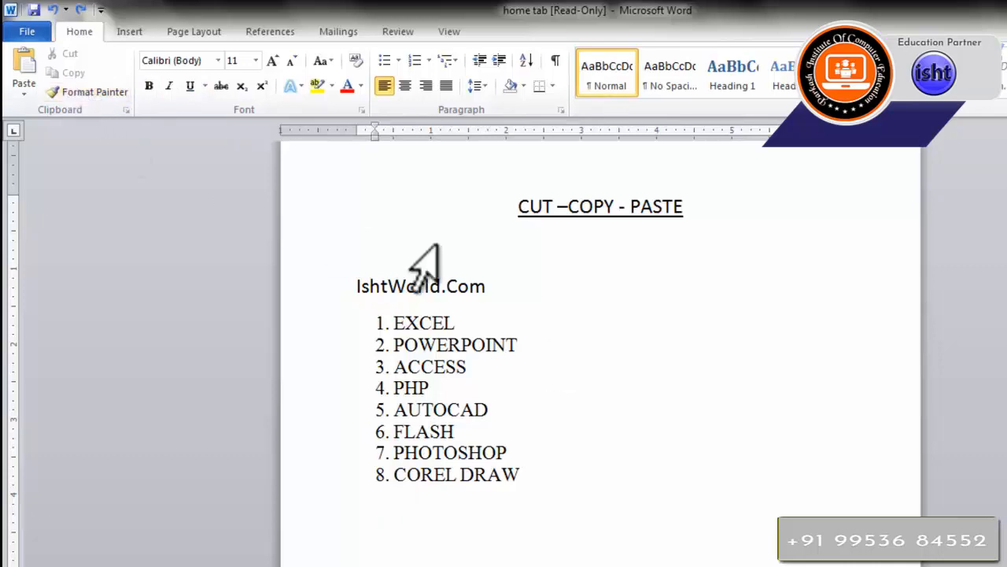
pyautogui.click(25, 88)
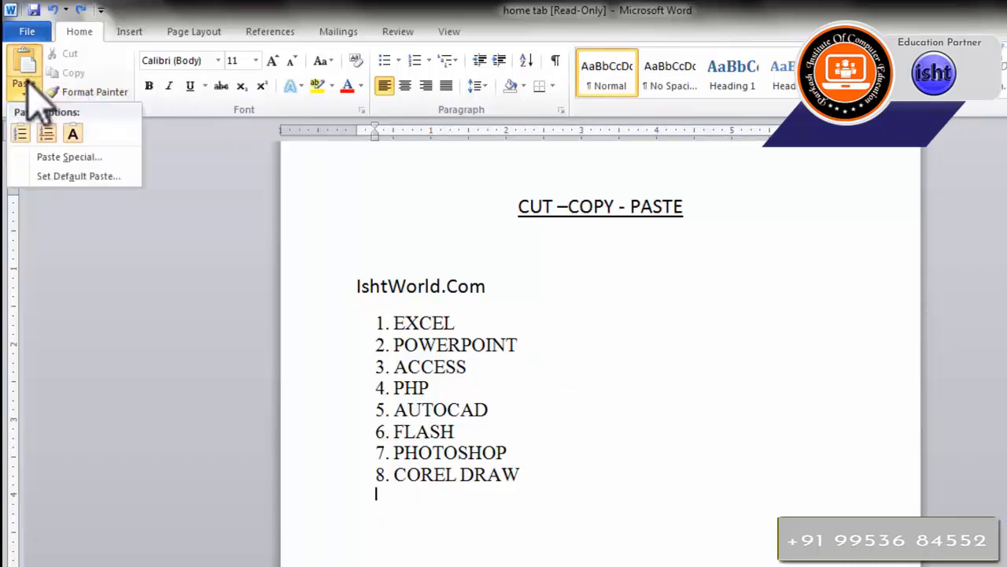
pyautogui.click(21, 133)
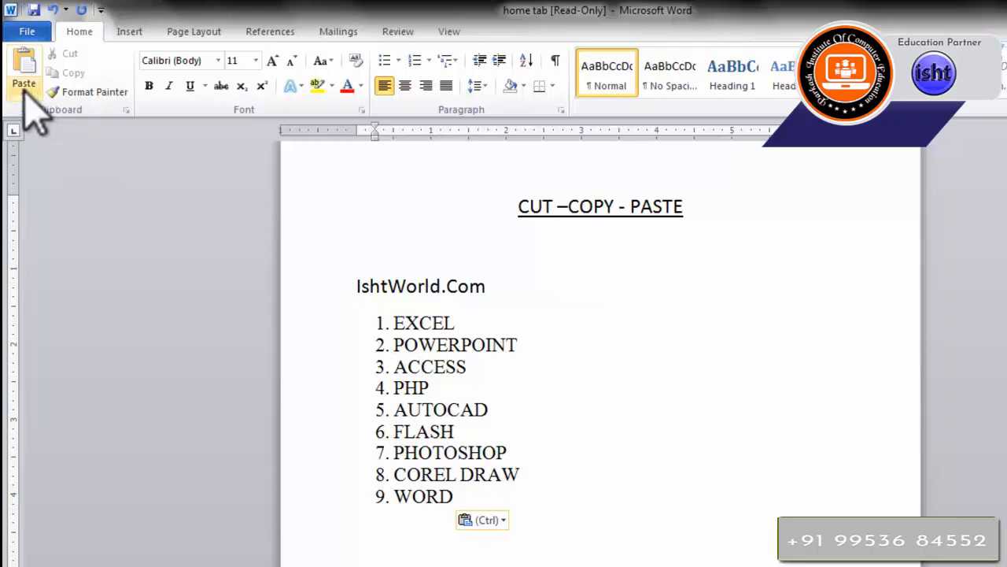
# - Undo the paste and the cut of the WORD item, and clear the selection
pyautogui.hotkey('ctrl', 'z')
pyautogui.hotkey('ctrl', 'z')
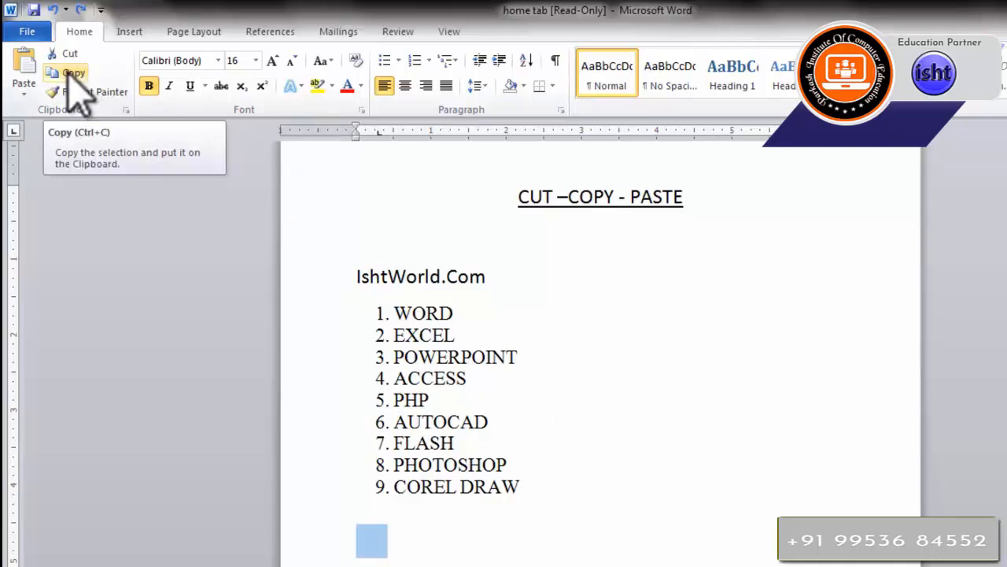
pyautogui.click(585, 363)
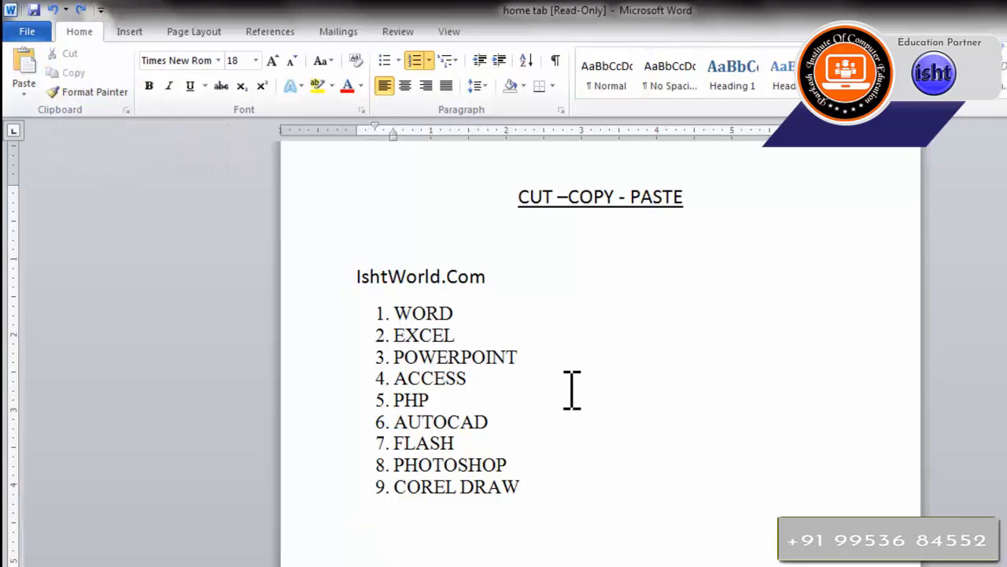
# - Copy the IshtWorld.Com heading with the items WORD to ACCESS and paste them below the numbered list
pyautogui.moveTo(532, 378); pyautogui.dragTo(371, 299)
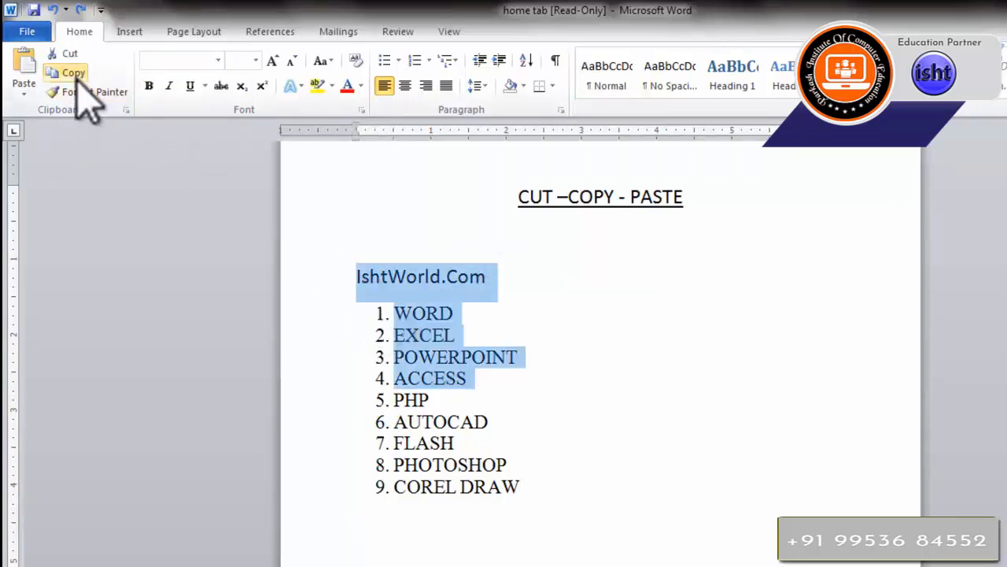
pyautogui.scroll(-1, 378, 527)
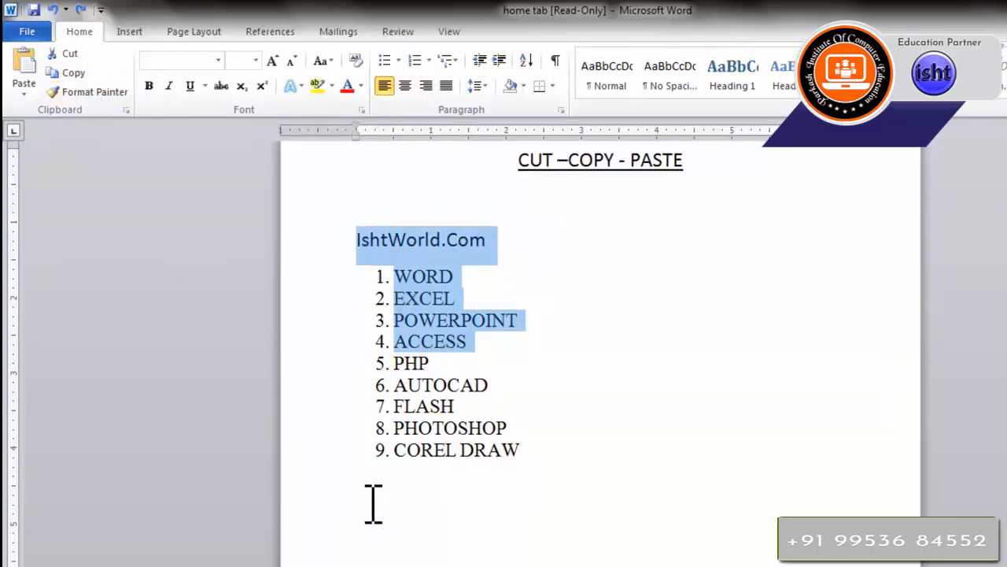
pyautogui.click(373, 504)
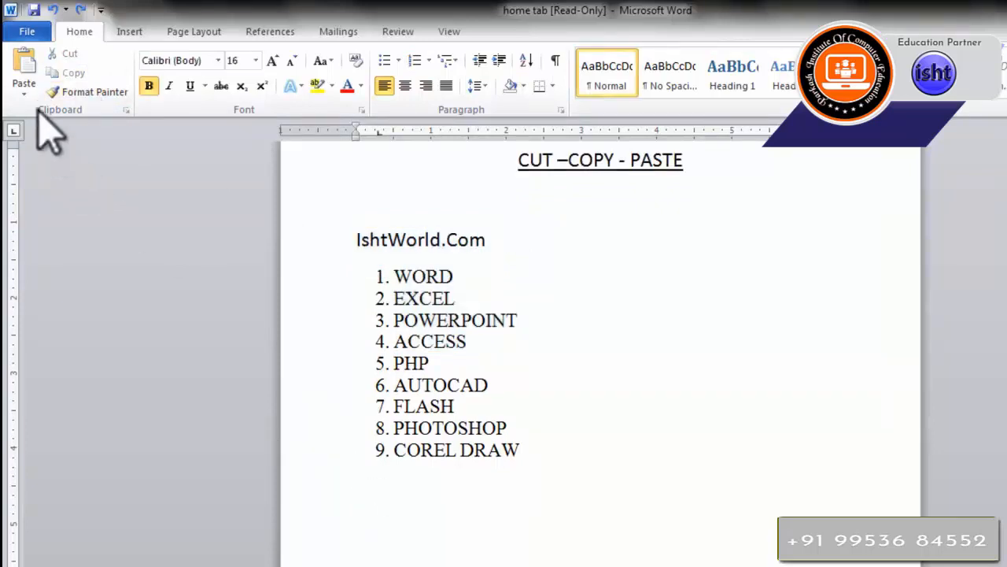
pyautogui.click(24, 67)
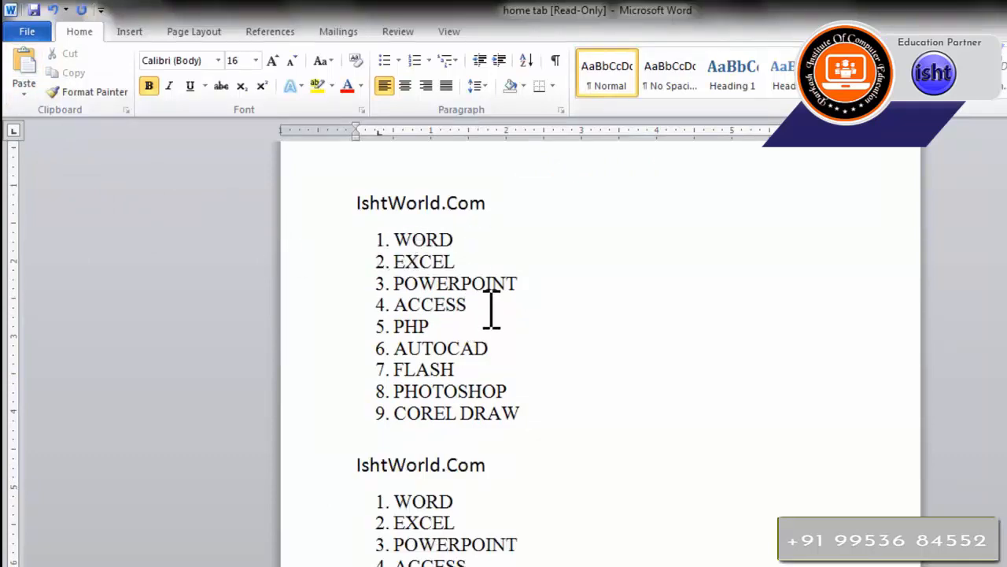
# - In the list after the FORMAT PAINTER heading, copy WORD's formatting onto ACCESS with Format Painter
pyautogui.scroll(-2, 425, 481)
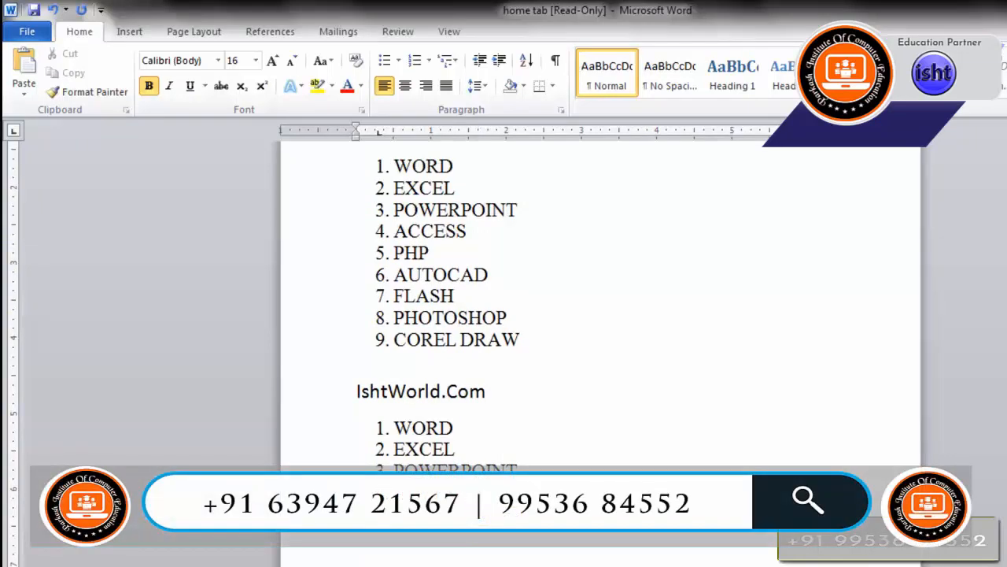
pyautogui.scroll(-4, 476, 403)
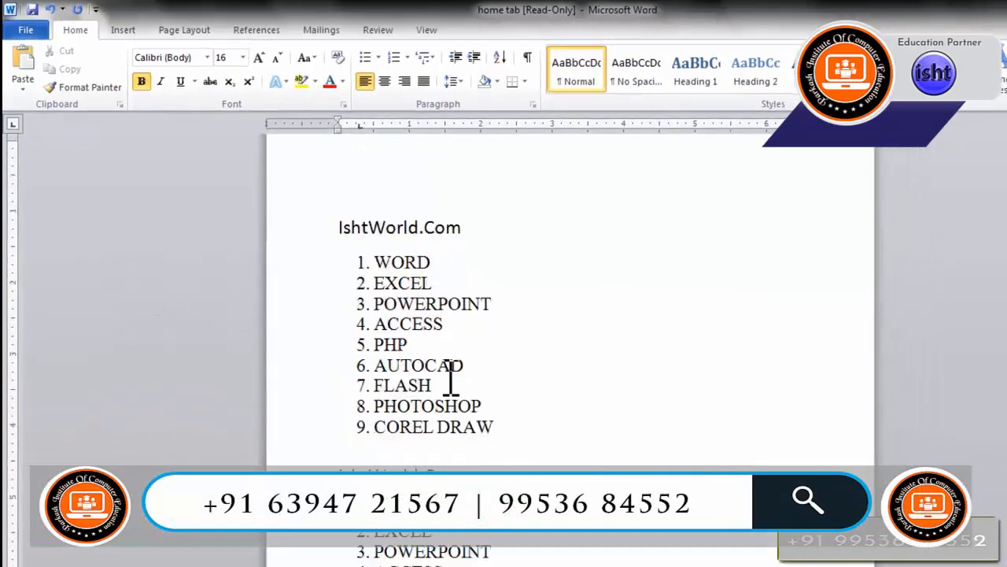
pyautogui.scroll(-15, 451, 382)
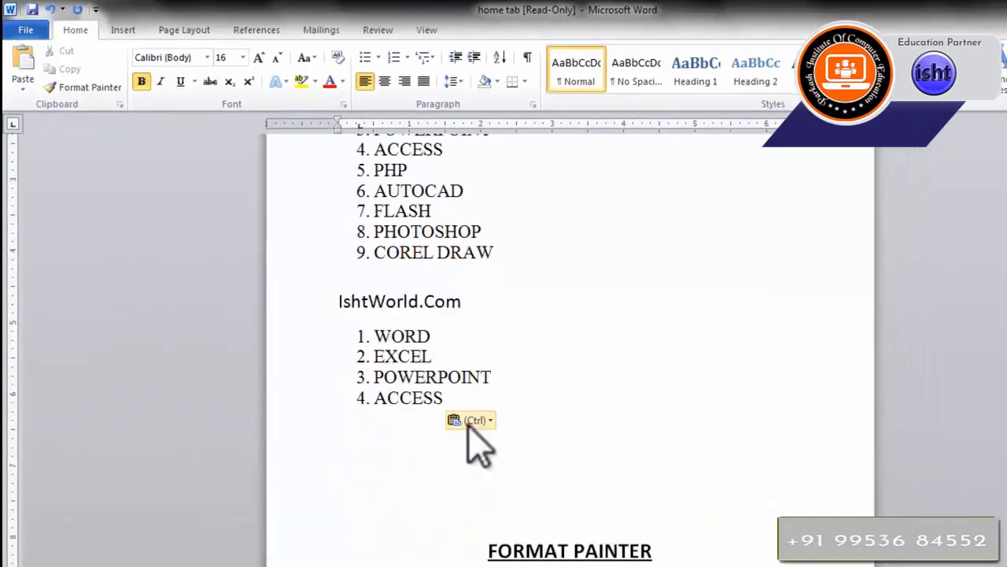
pyautogui.click(477, 431)
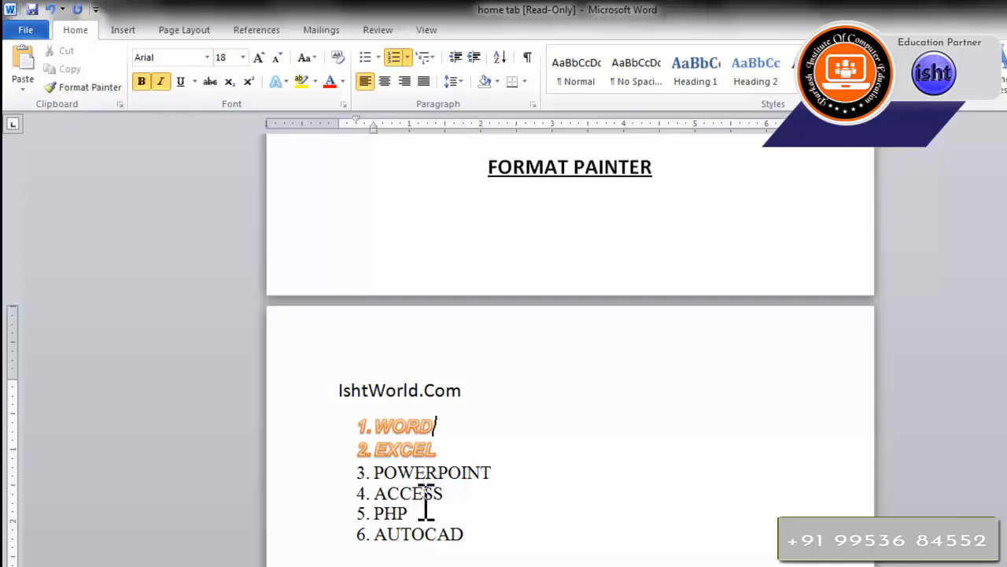
pyautogui.moveTo(458, 420); pyautogui.dragTo(361, 423)
pyautogui.click(447, 431)
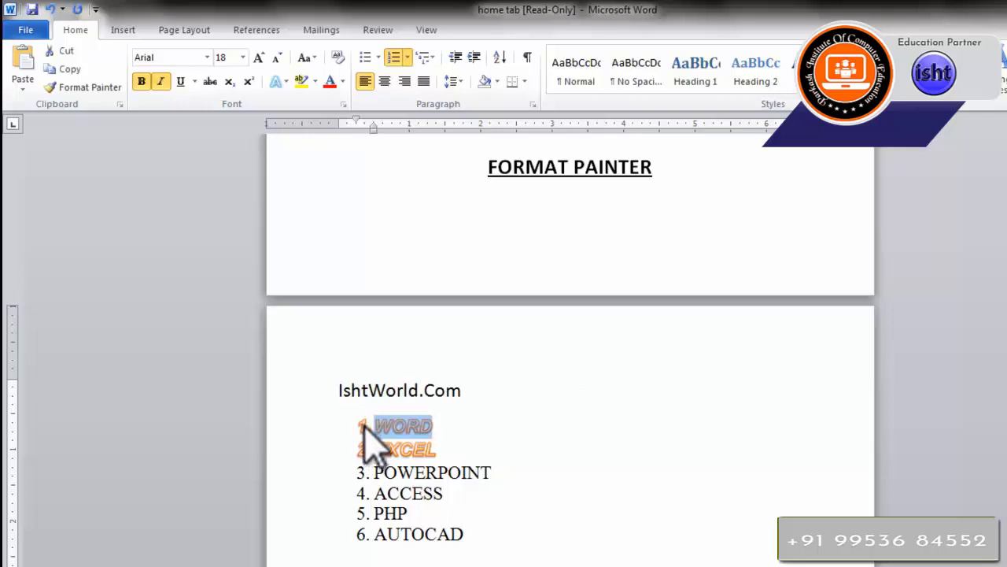
pyautogui.click(83, 88)
pyautogui.scroll(-1, 417, 445)
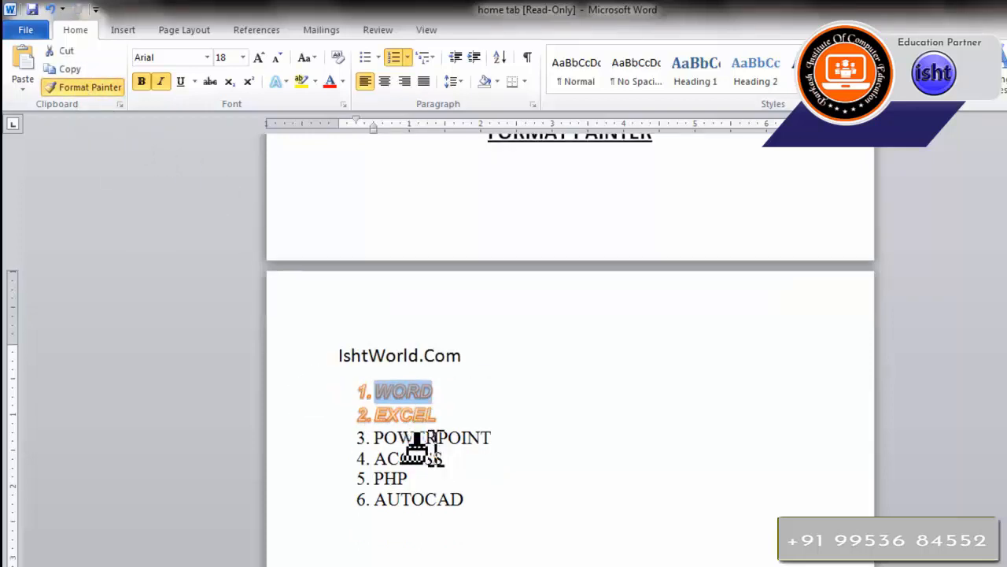
pyautogui.moveTo(450, 460); pyautogui.dragTo(365, 460)
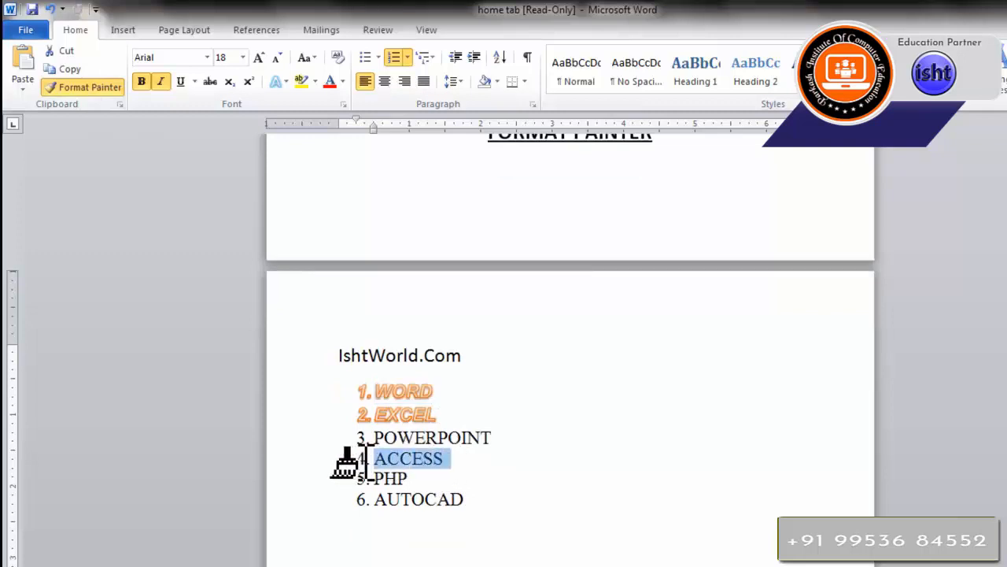
pyautogui.moveTo(365, 460); pyautogui.dragTo(440, 461)
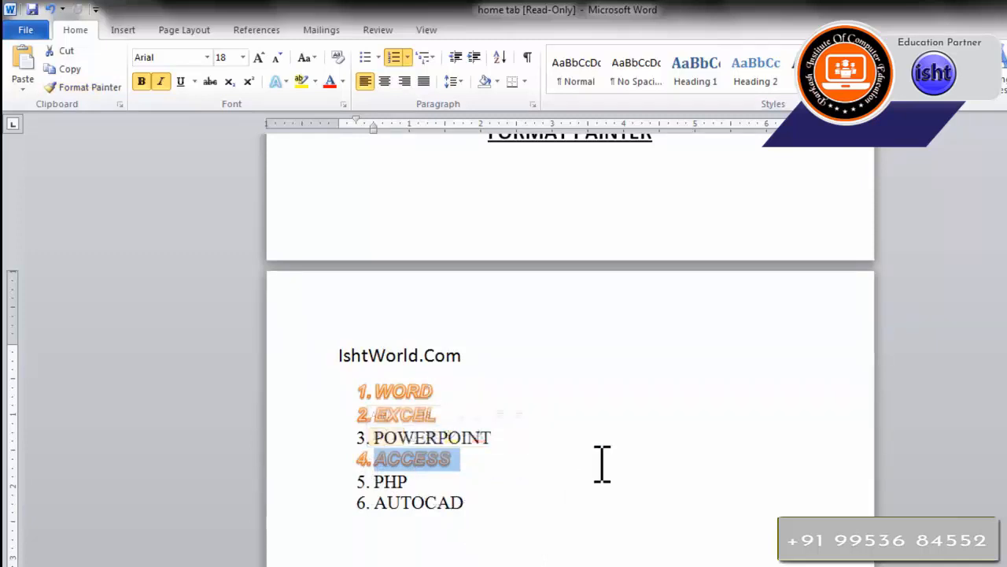
# - Use Format Painter to apply WORD's formatting to the AUTOCAD item in the same list
pyautogui.click(452, 386)
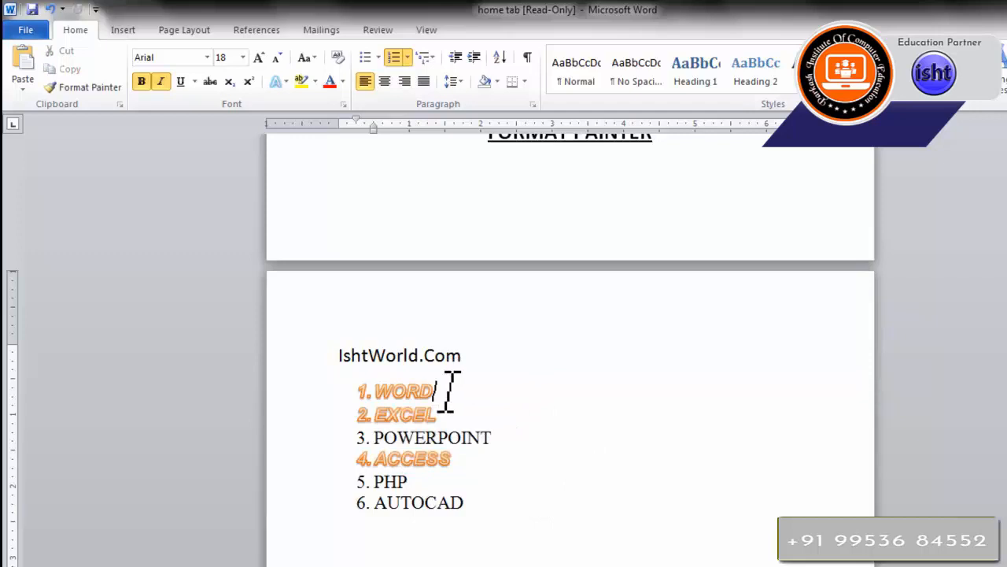
pyautogui.moveTo(450, 389); pyautogui.dragTo(394, 386)
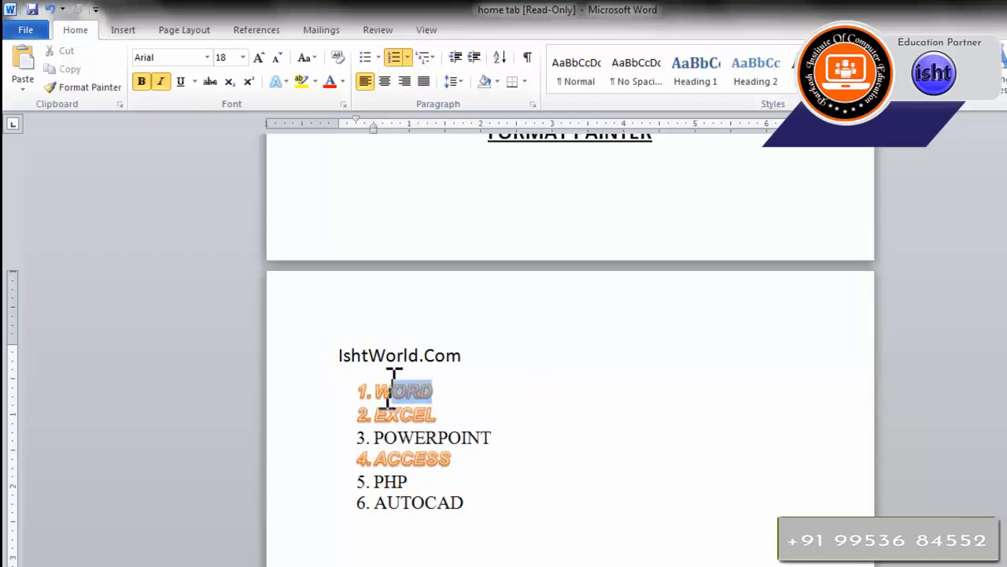
pyautogui.click(87, 88)
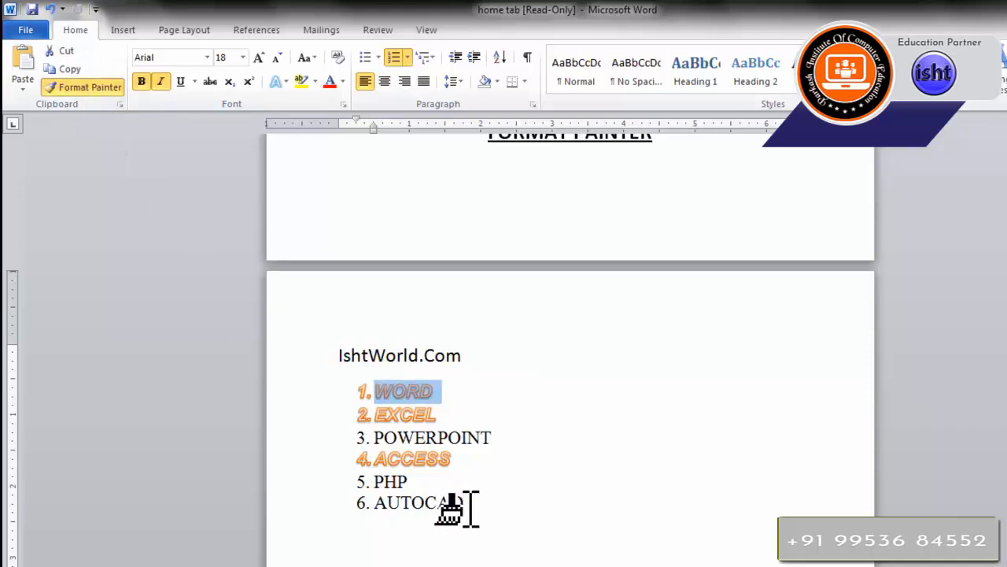
pyautogui.moveTo(469, 504); pyautogui.dragTo(366, 506)
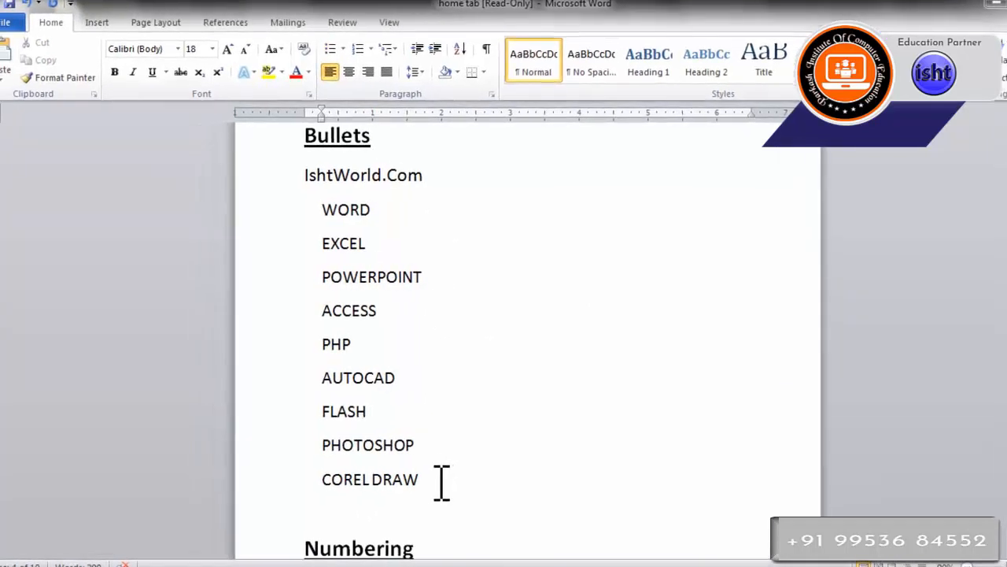
# - Apply round bullets to the items WORD to COREL DRAW under the Bullets heading, then remove them and undo the removal
pyautogui.moveTo(435, 481)
pyautogui.mouseDown()
pyautogui.moveTo(291, 270)
pyautogui.moveTo(304, 225)
pyautogui.mouseUp()
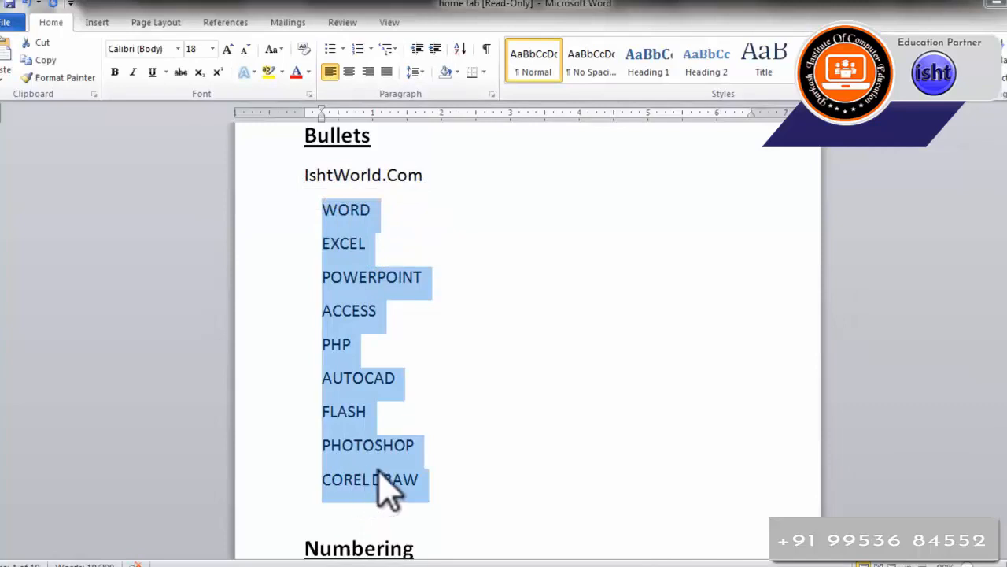
pyautogui.click(330, 50)
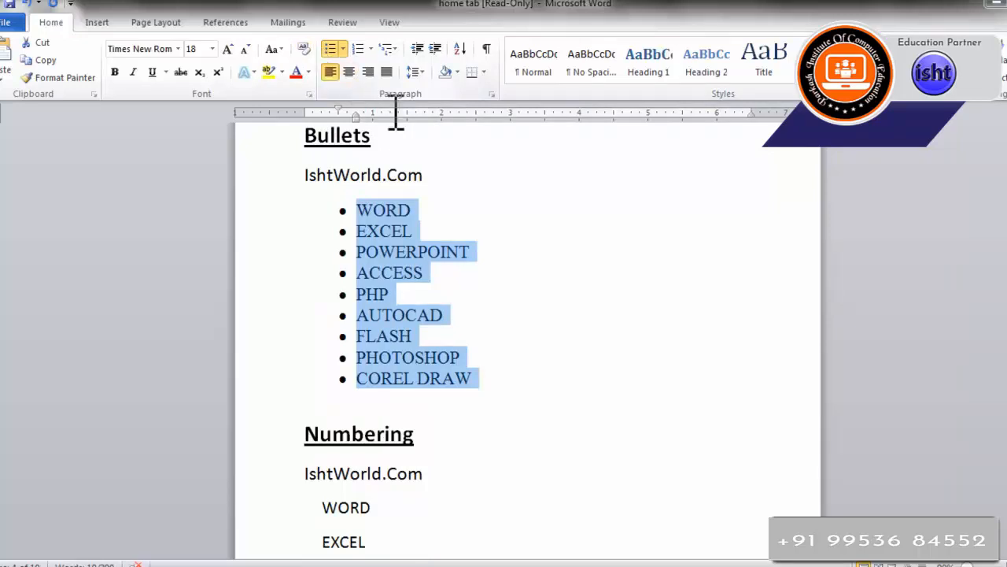
pyautogui.scroll(-3, 410, 197)
pyautogui.scroll(2, 394, 158)
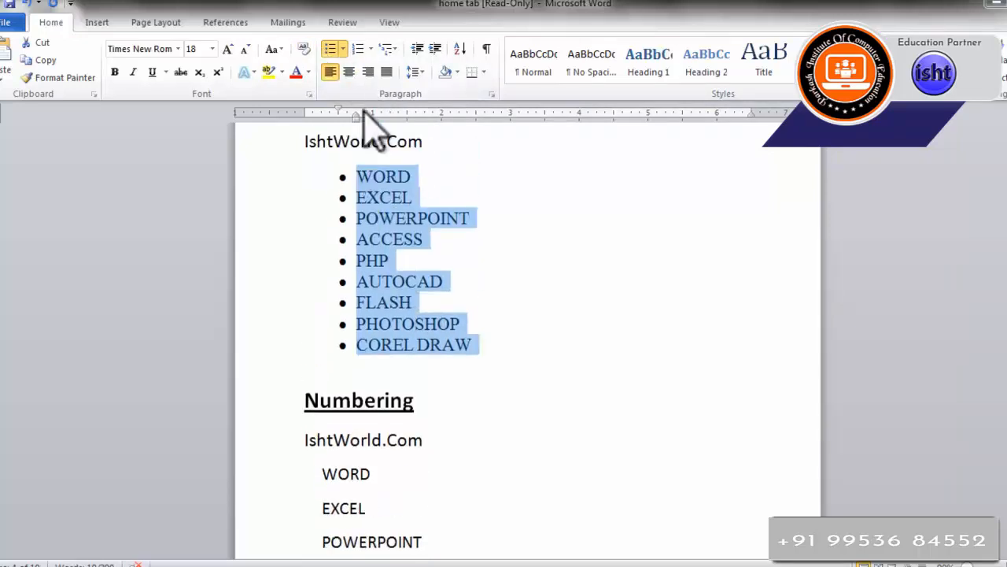
pyautogui.click(331, 50)
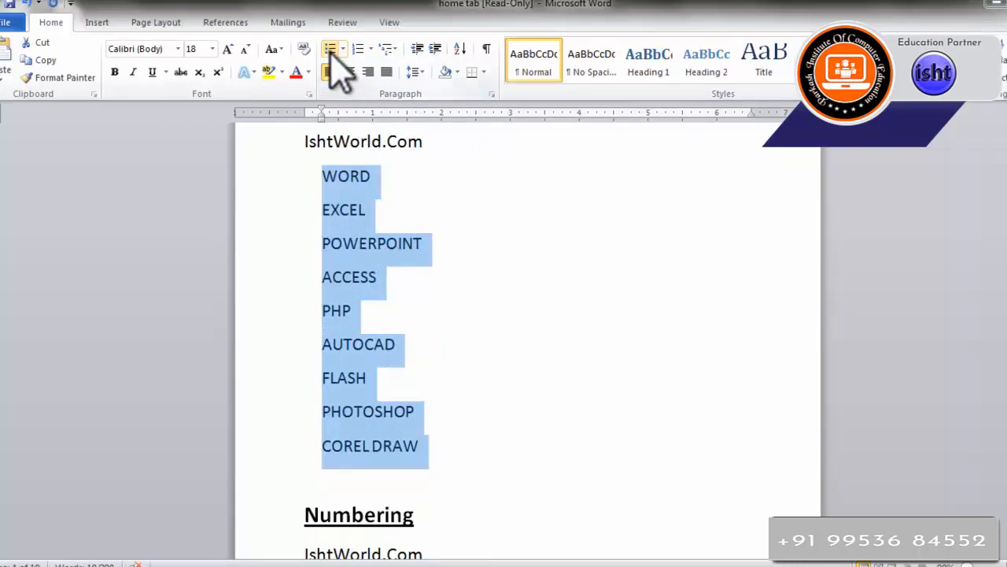
pyautogui.hotkey('ctrl', 'z')
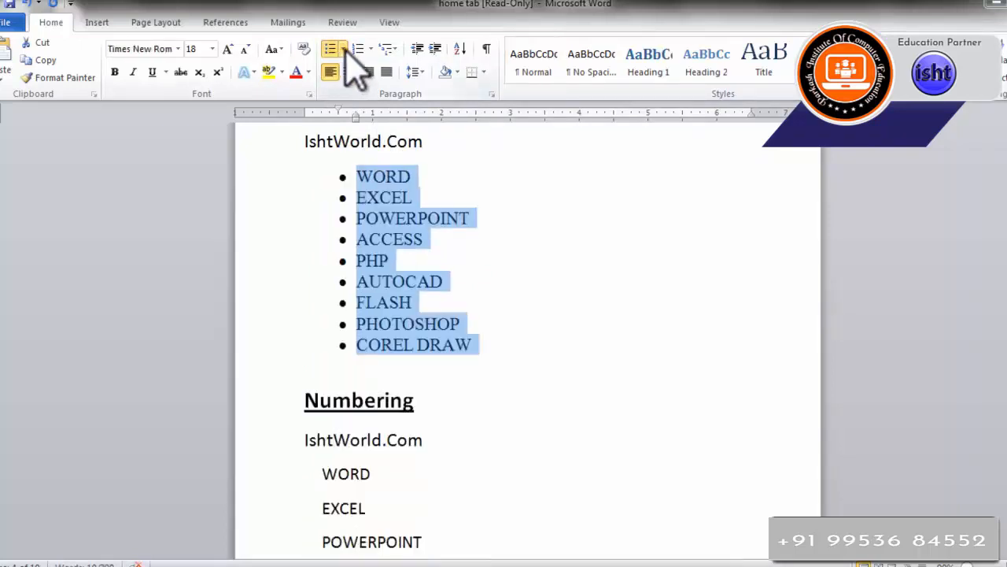
# - Change the bullets of the list under the Bullets heading to the arrowhead style from the Bullet Library
pyautogui.click(344, 50)
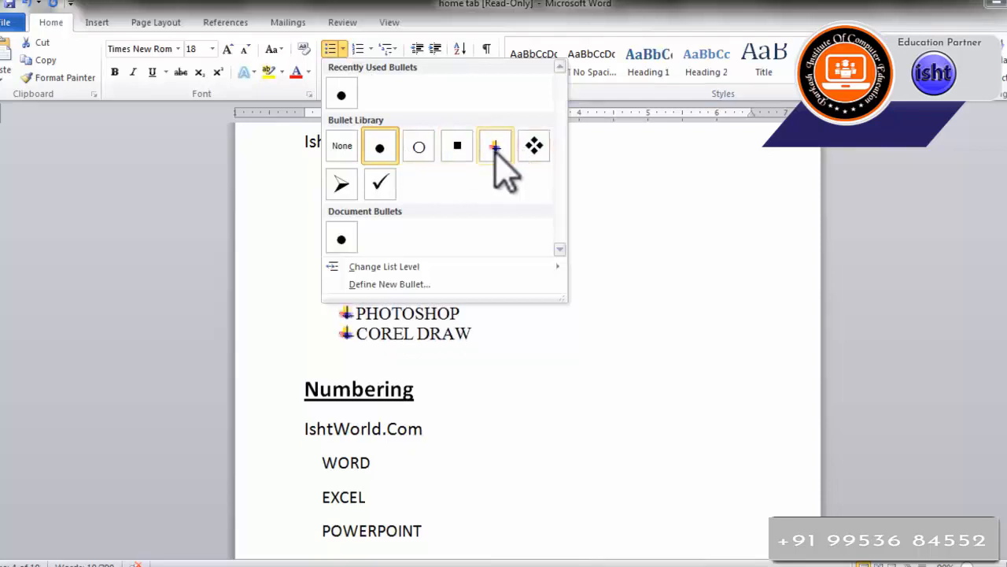
pyautogui.click(341, 186)
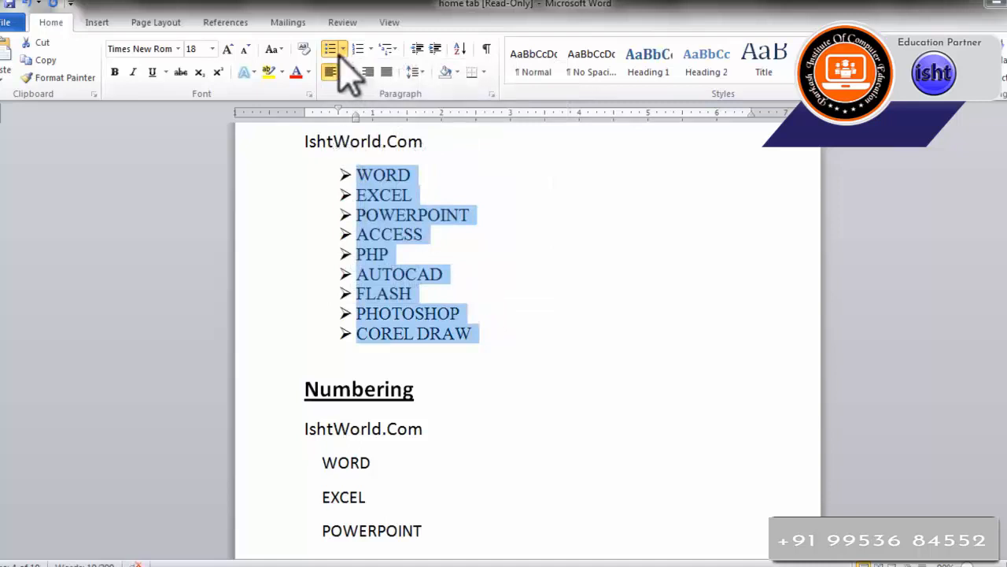
# - Remove the arrowhead bullets from the items WORD to COREL DRAW
pyautogui.scroll(-1, 401, 387)
pyautogui.scroll(2, 333, 49)
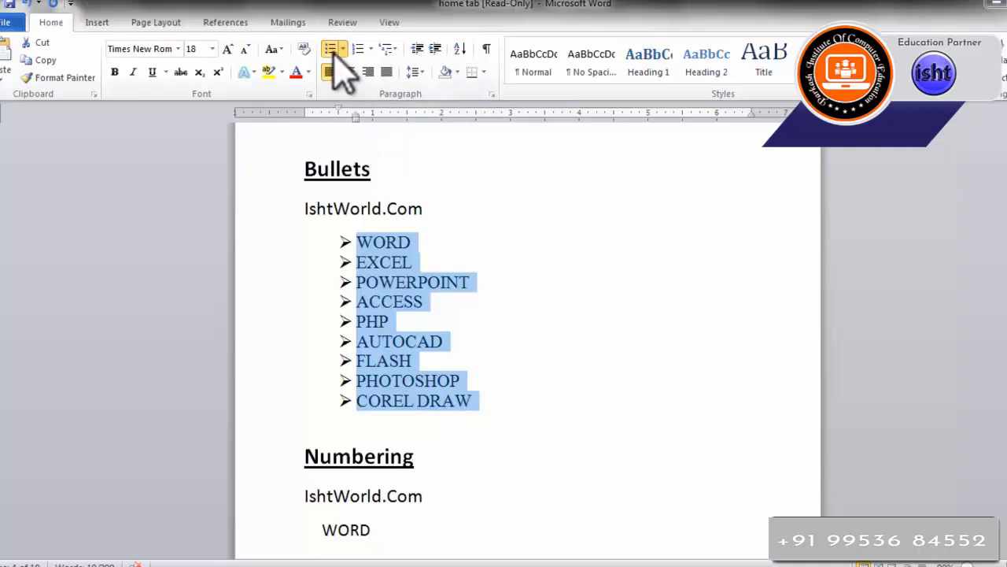
pyautogui.click(330, 51)
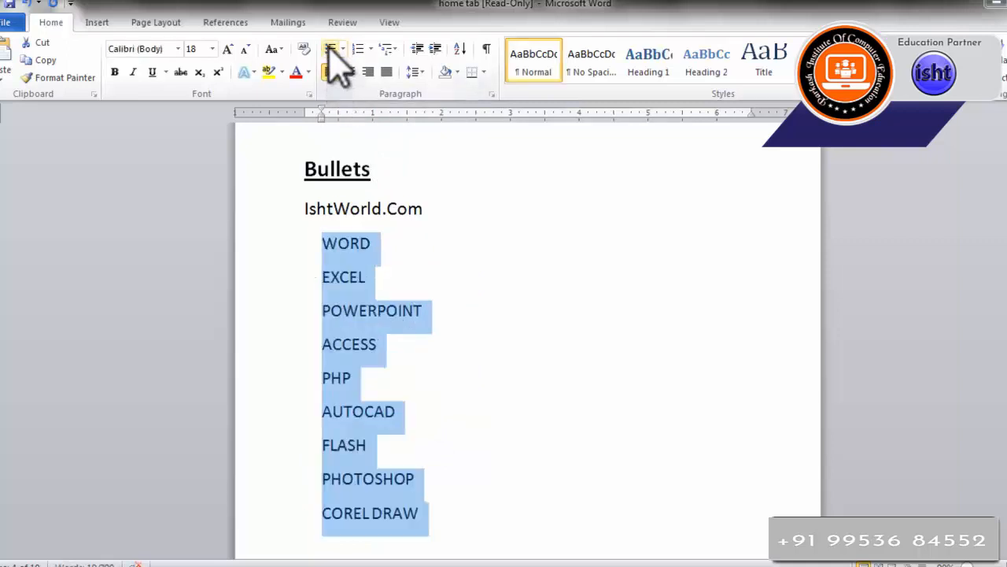
pyautogui.scroll(-5, 425, 331)
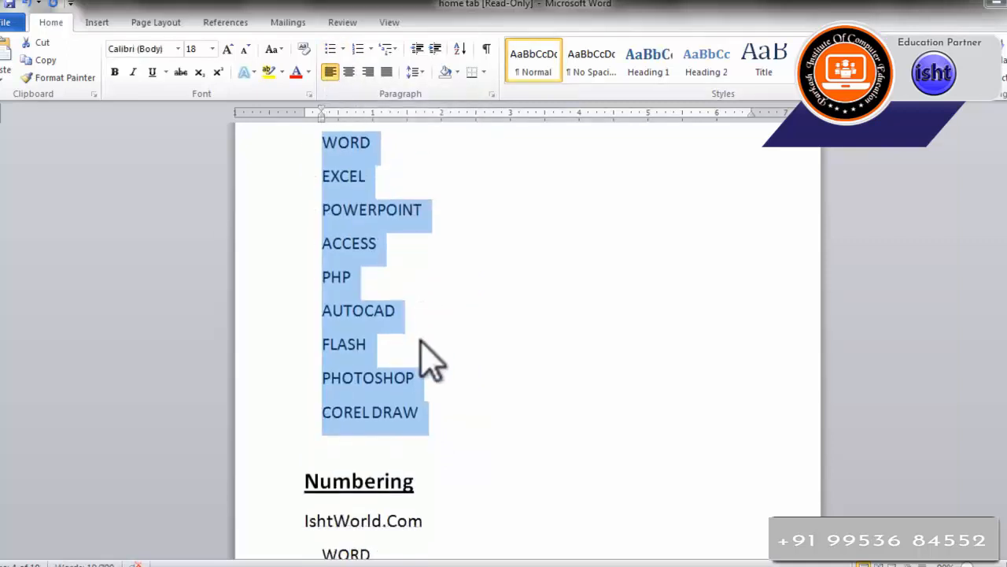
# - Reapply the arrowhead bullets to the items WORD to COREL DRAW under the Bullets heading
pyautogui.scroll(3, 432, 409)
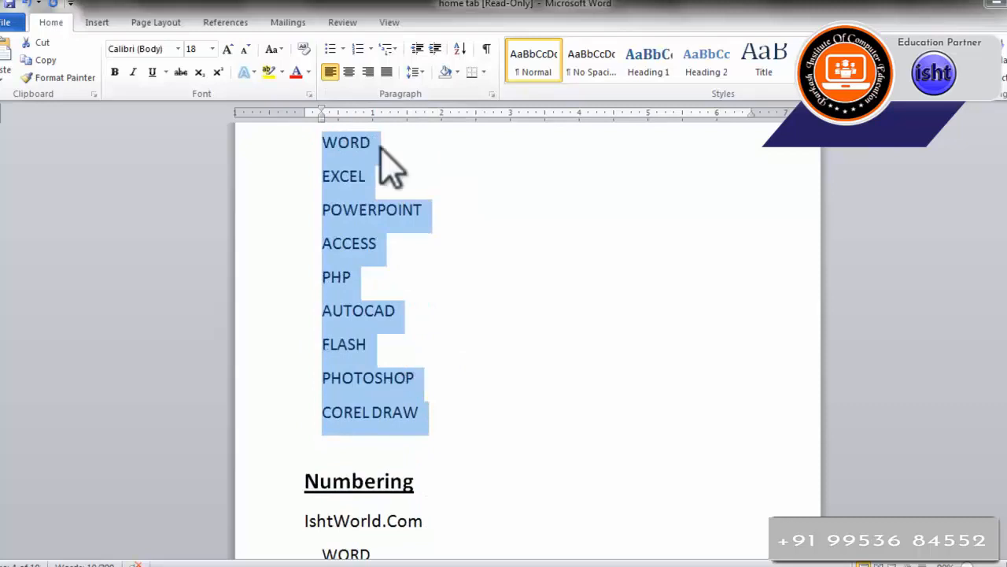
pyautogui.click(331, 50)
# - Number the items WORD to COREL DRAW under the Numbering heading in the 1., 2., 3. format, switching the numbering off and on once
pyautogui.scroll(-5, 453, 338)
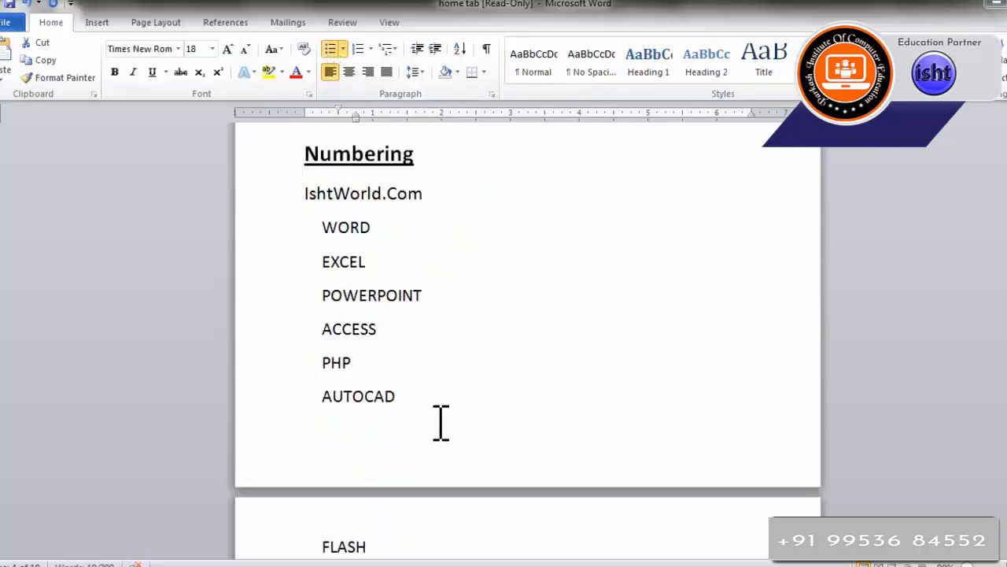
pyautogui.scroll(-3, 443, 414)
pyautogui.scroll(4, 452, 411)
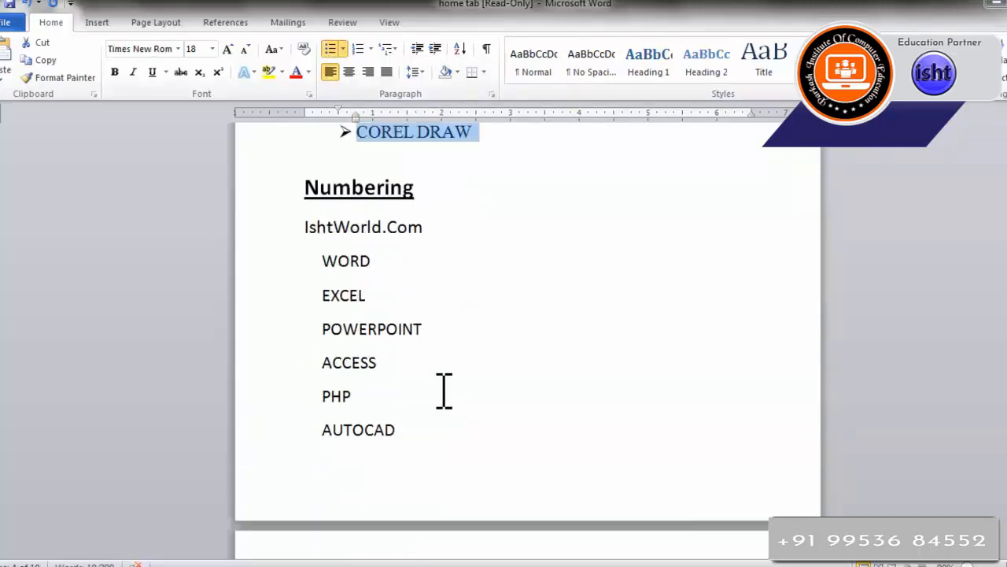
pyautogui.scroll(-5, 445, 391)
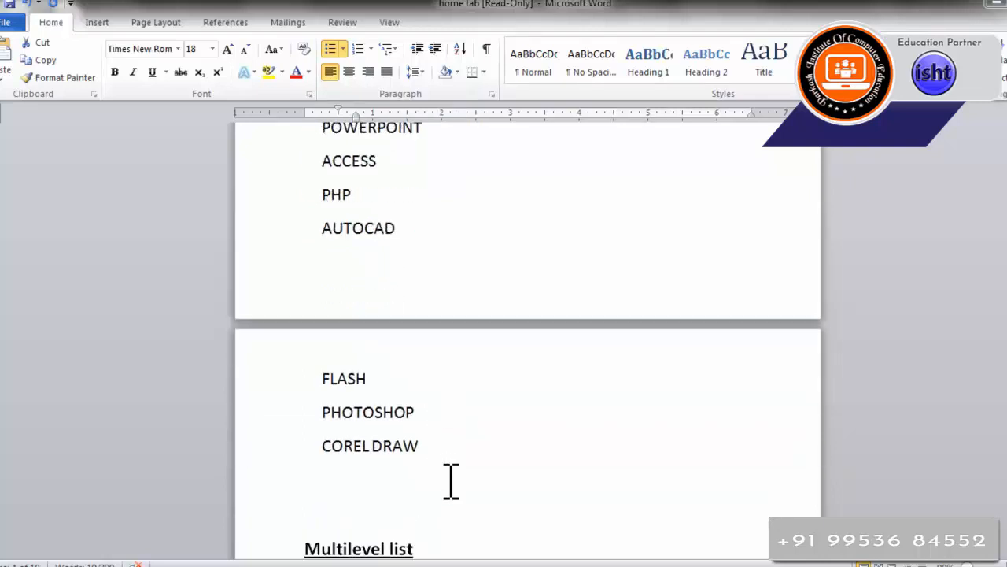
pyautogui.moveTo(436, 445)
pyautogui.mouseDown()
pyautogui.moveTo(326, 162)
pyautogui.moveTo(315, 108)
pyautogui.moveTo(331, 216)
pyautogui.mouseUp()
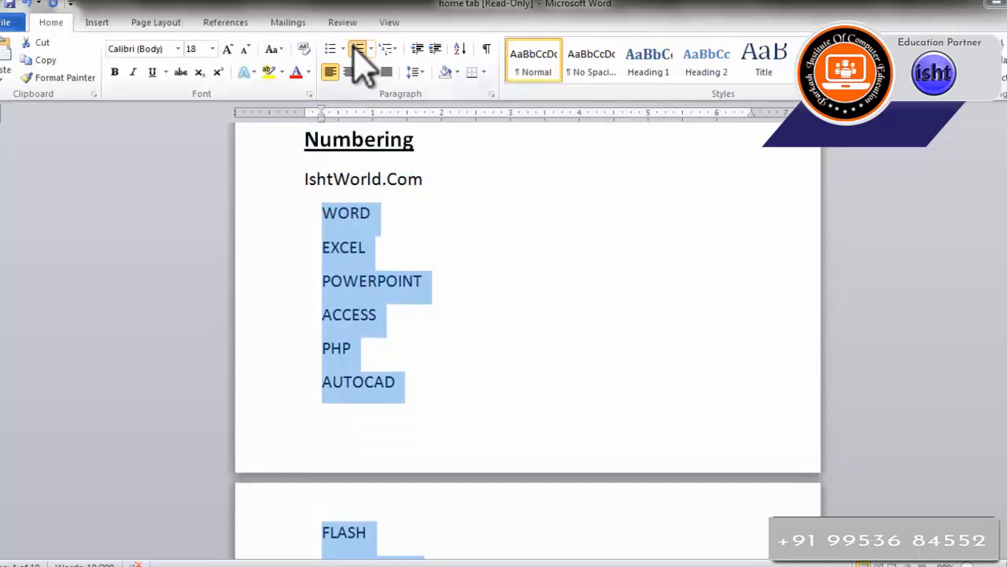
pyautogui.click(356, 49)
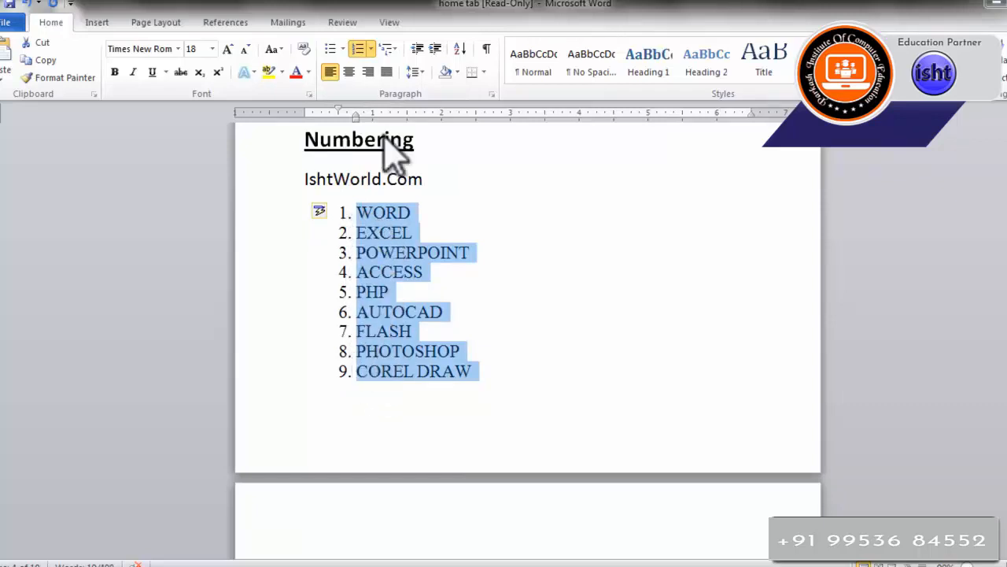
pyautogui.click(359, 49)
pyautogui.click(360, 49)
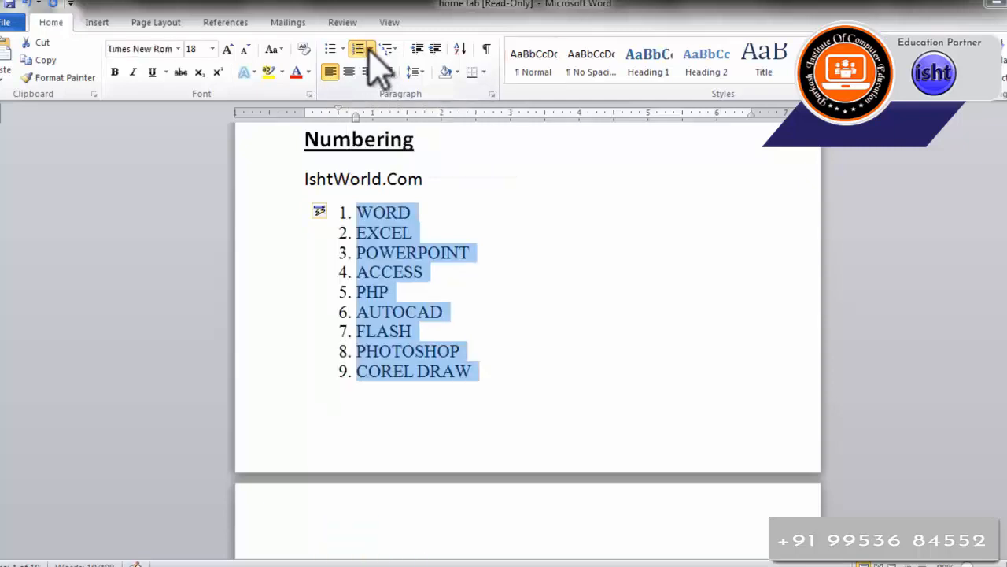
# - Change the numbering of the list under the Numbering heading to uppercase Roman numerals (I., II., III.)
pyautogui.click(369, 48)
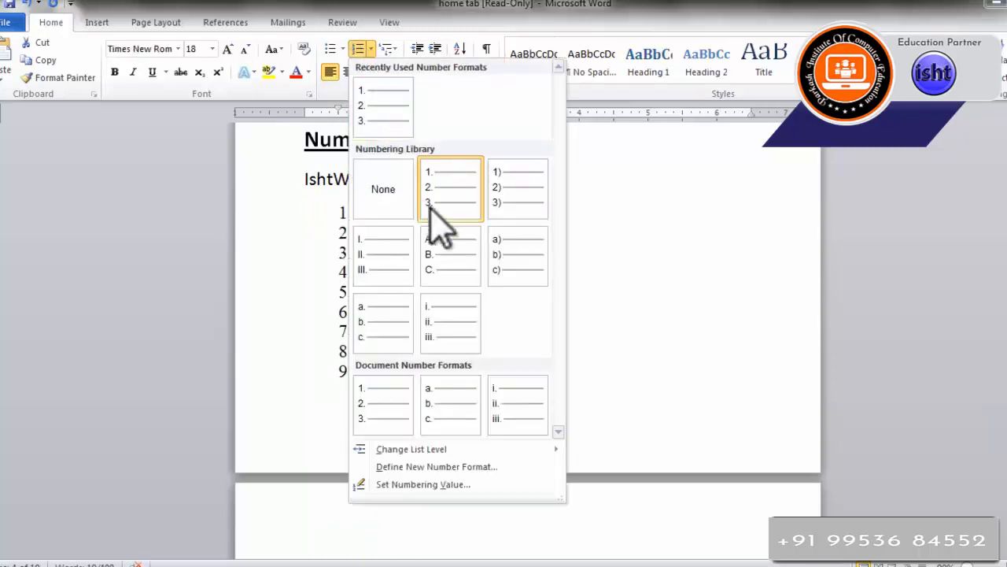
pyautogui.click(378, 264)
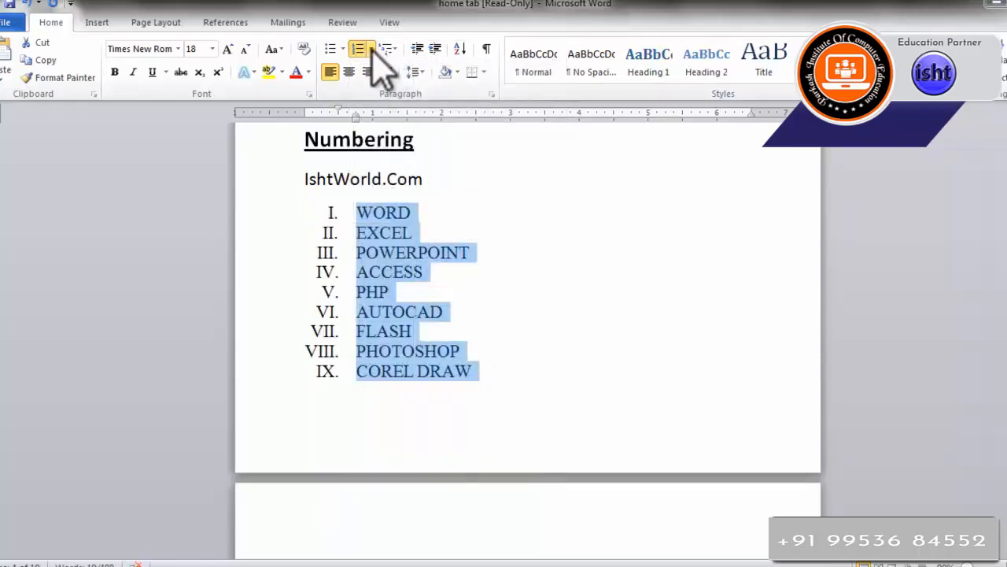
# - Remove the Roman numbering from the items WORD to COREL DRAW and apply it again
pyautogui.click(371, 49)
pyautogui.click(377, 3)
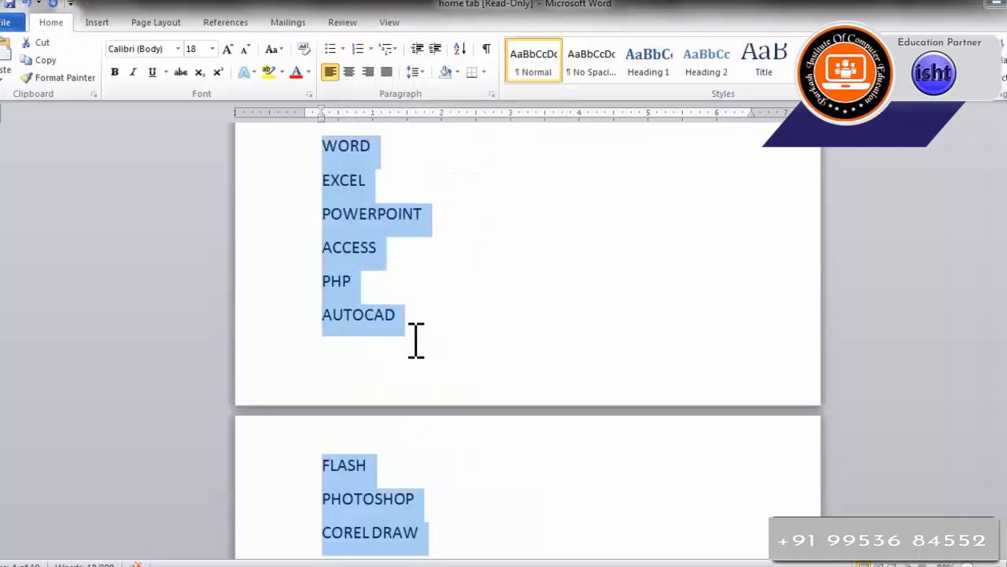
pyautogui.scroll(-1, 416, 337)
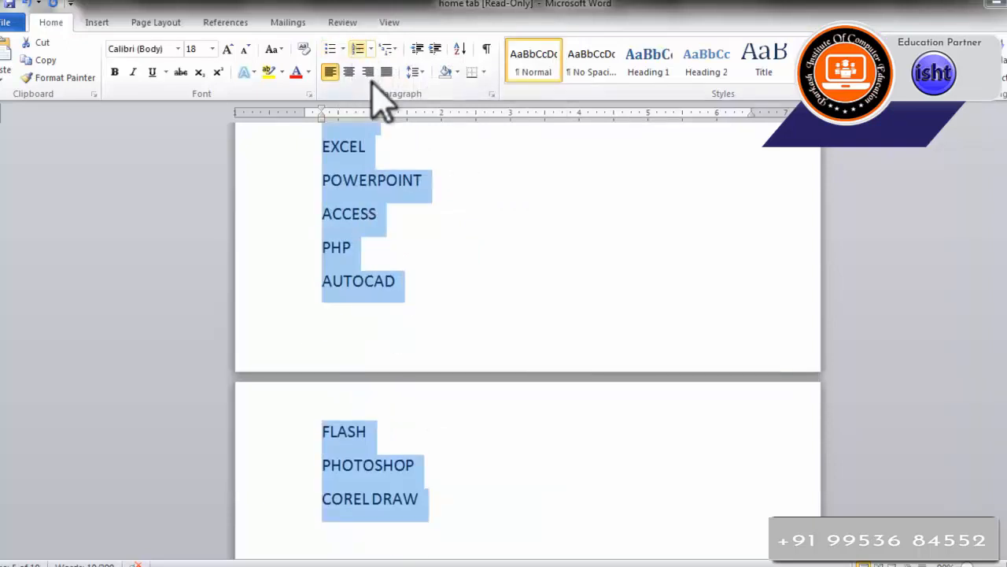
pyautogui.scroll(3, 398, 202)
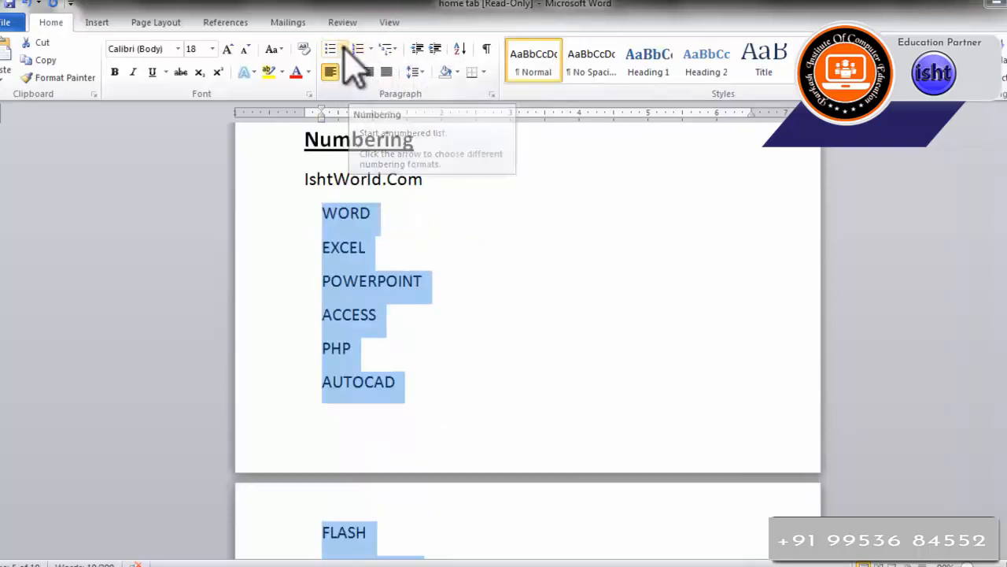
pyautogui.click(358, 49)
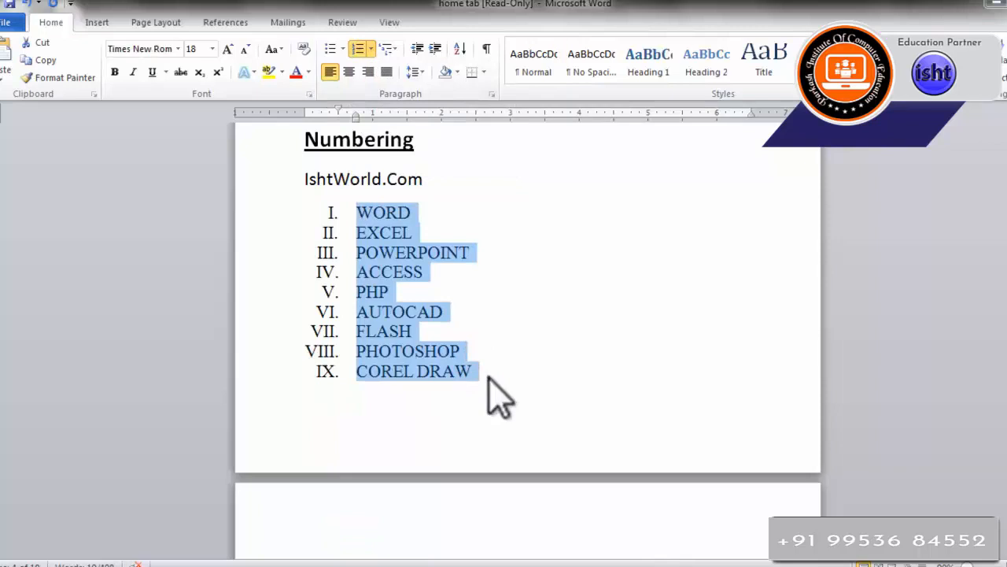
# - Apply the 1) a) i) style from the multilevel List Library to the items WORD to AUTOCAD under the Multilevel list heading
pyautogui.scroll(-2, 472, 352)
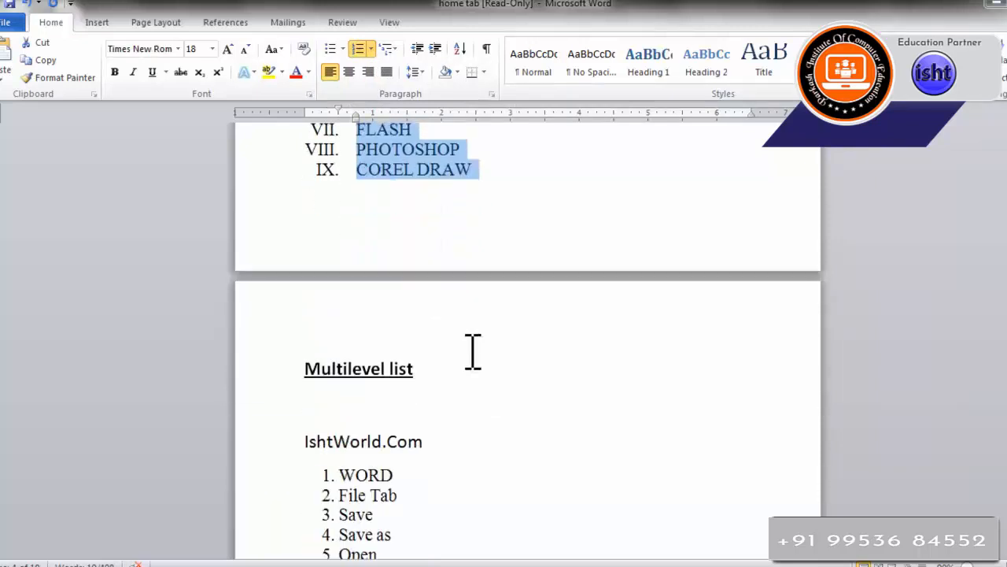
pyautogui.click(471, 351)
pyautogui.scroll(-2, 433, 312)
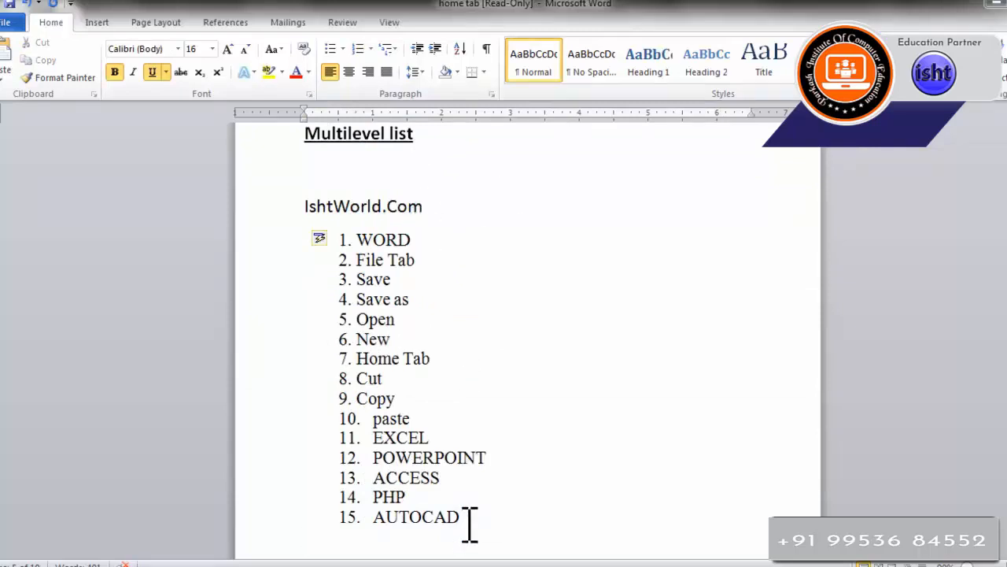
pyautogui.doubleClick(409, 458)
pyautogui.moveTo(408, 458); pyautogui.dragTo(360, 230)
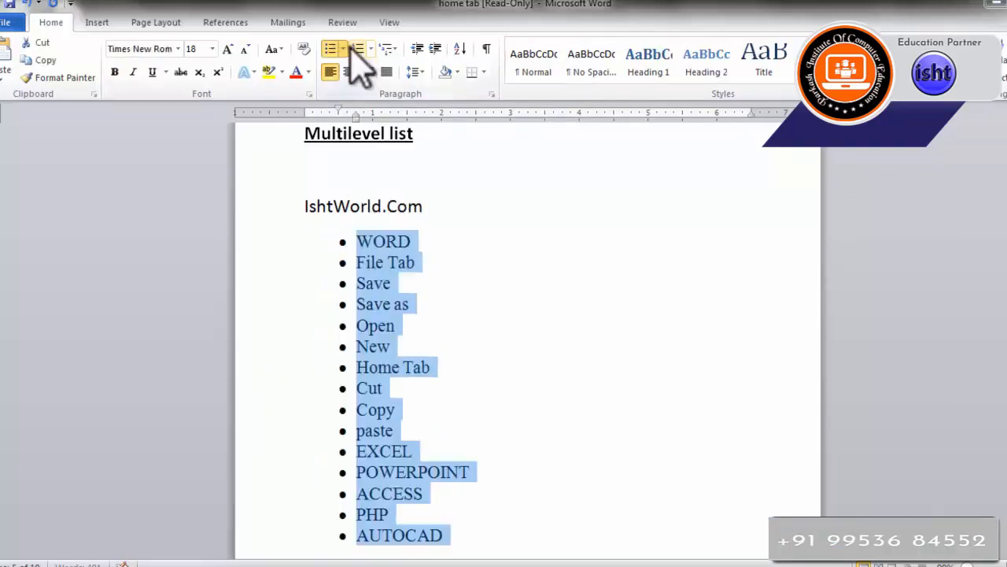
pyautogui.click(358, 49)
pyautogui.click(382, 49)
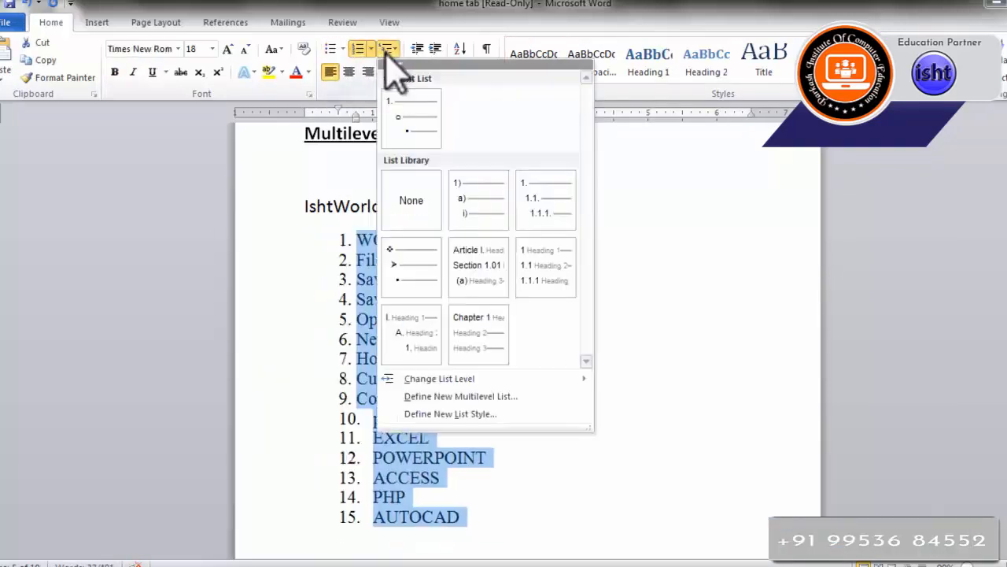
pyautogui.click(472, 216)
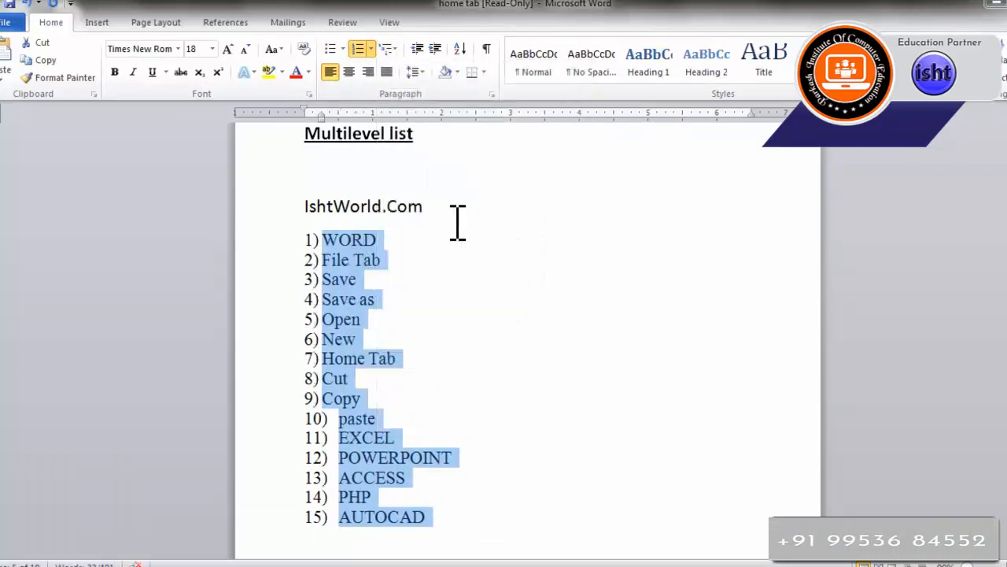
pyautogui.click(386, 260)
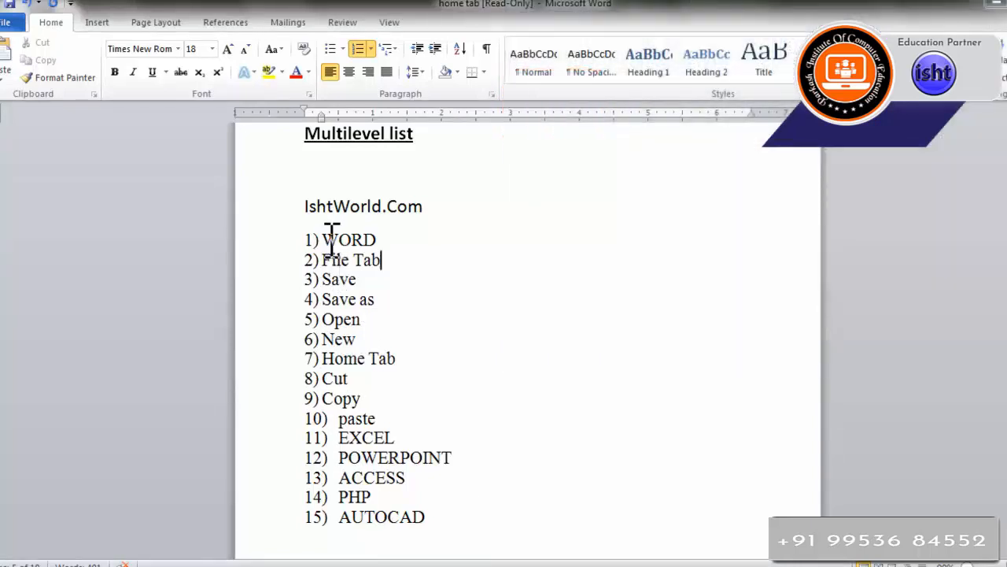
pyautogui.moveTo(323, 239); pyautogui.dragTo(351, 237)
pyautogui.moveTo(339, 439); pyautogui.dragTo(352, 483)
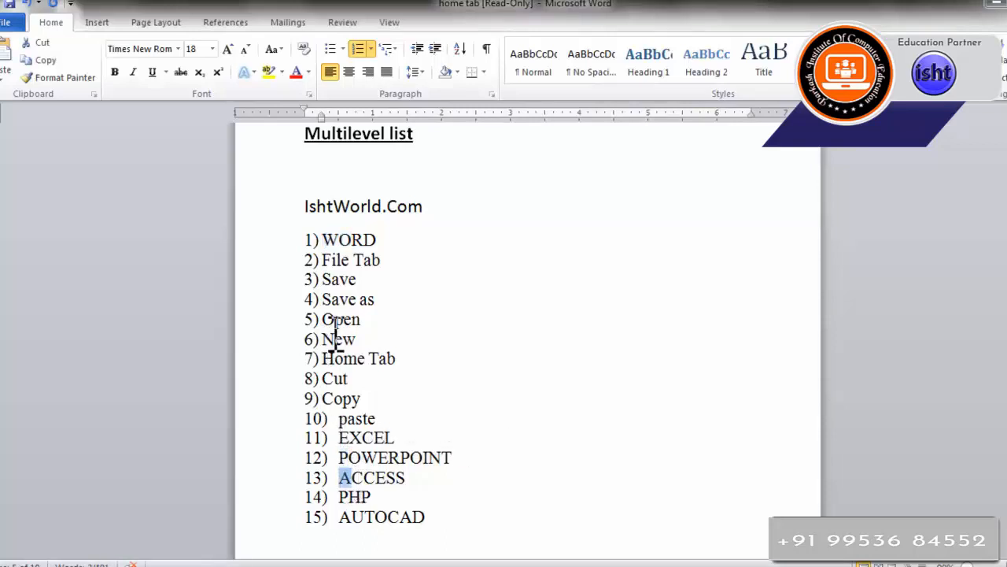
pyautogui.click(324, 263)
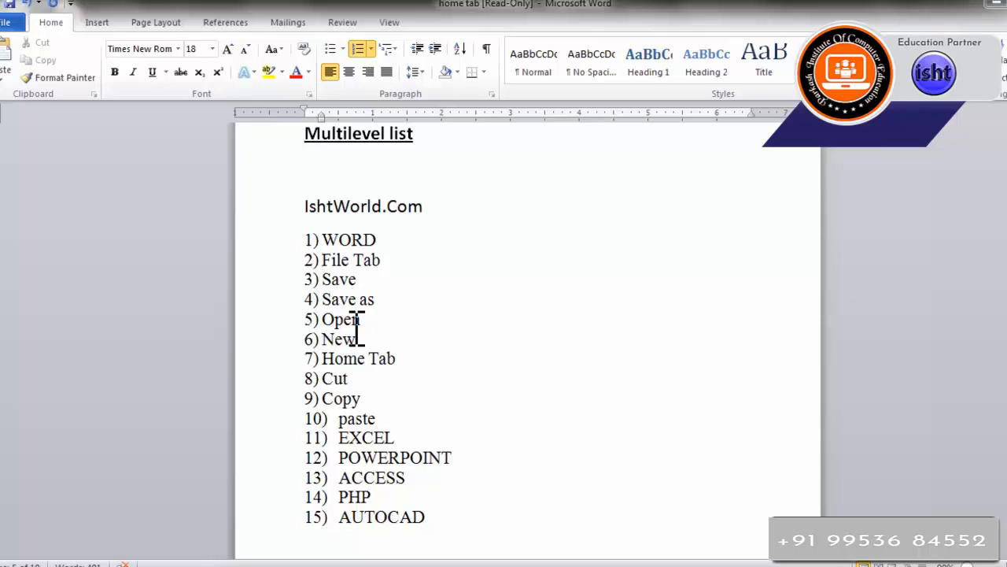
pyautogui.scroll(2, 434, 304)
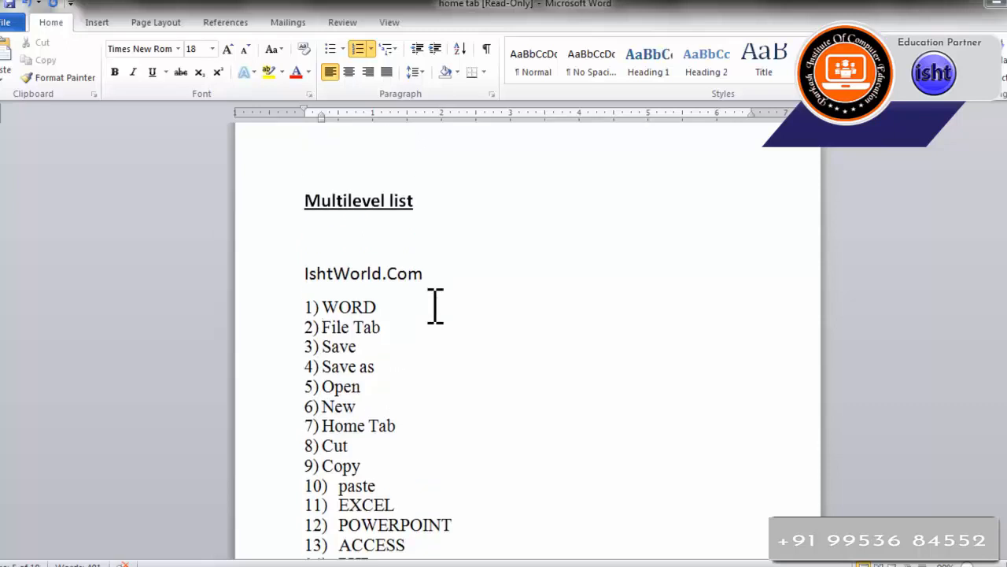
pyautogui.scroll(-1, 406, 342)
pyautogui.scroll(-1, 406, 342)
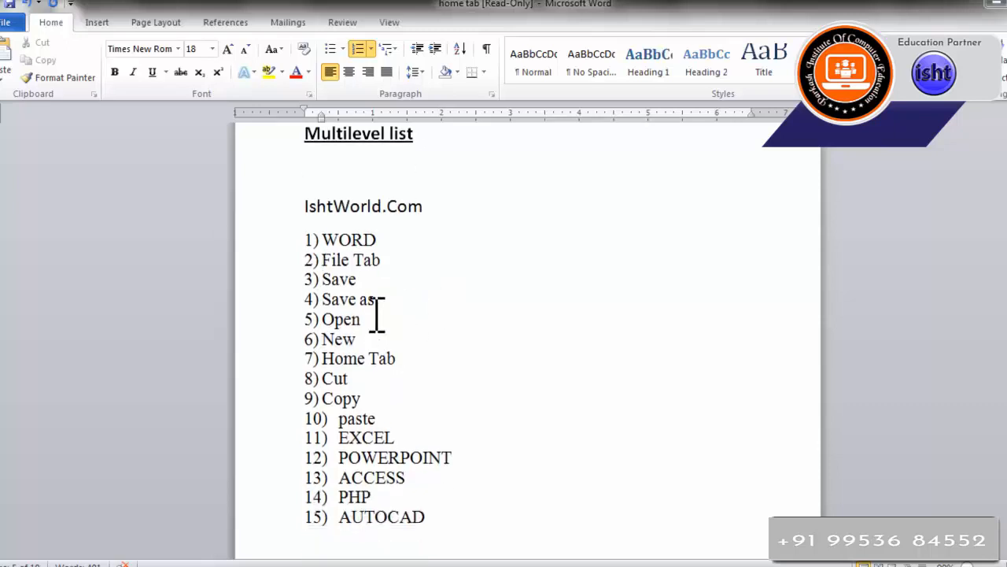
# - Demote File Tab to the second list level under WORD, and Save to the third level beneath it
pyautogui.click(324, 259)
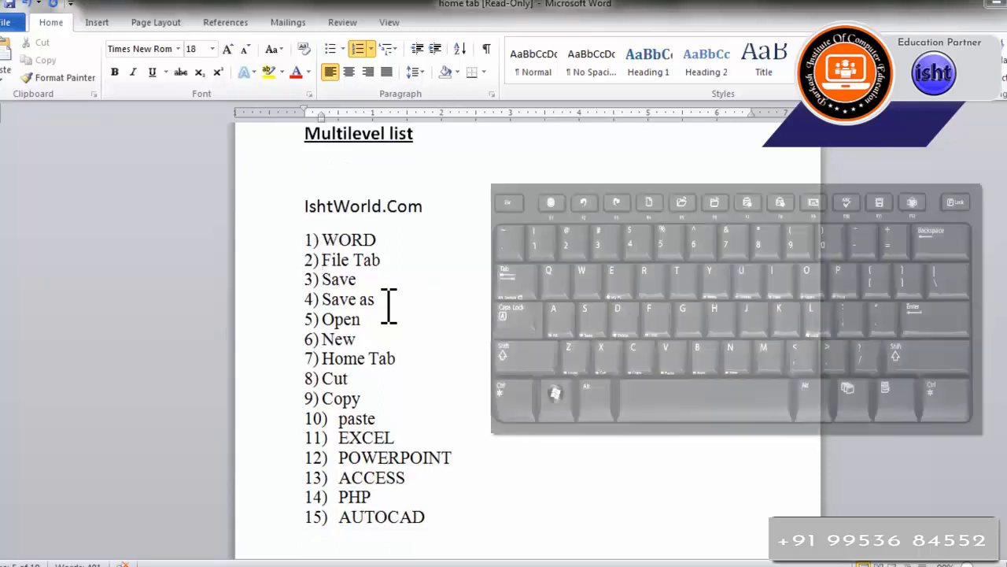
pyautogui.press('Tab')
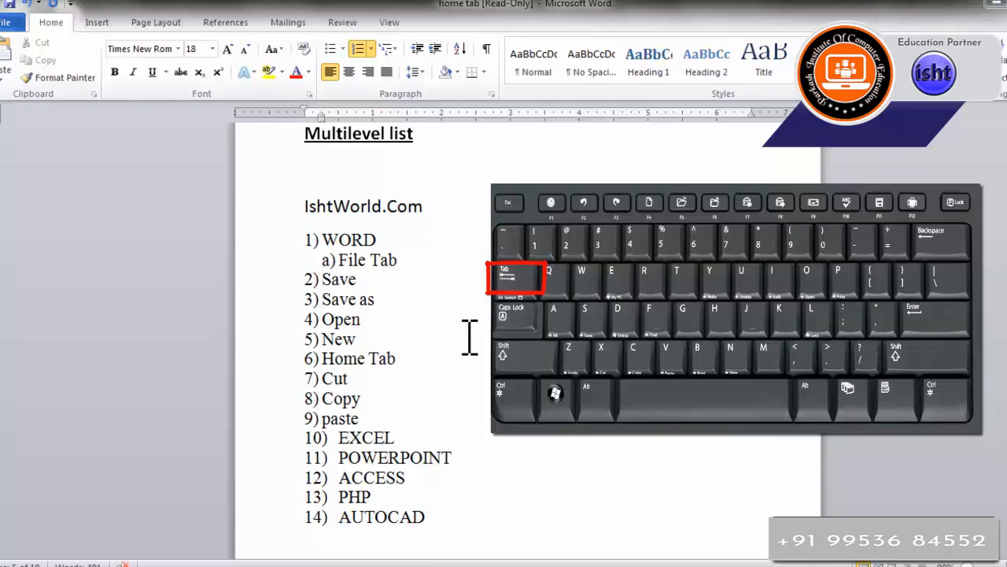
pyautogui.press('Tab')
pyautogui.press('Tab')
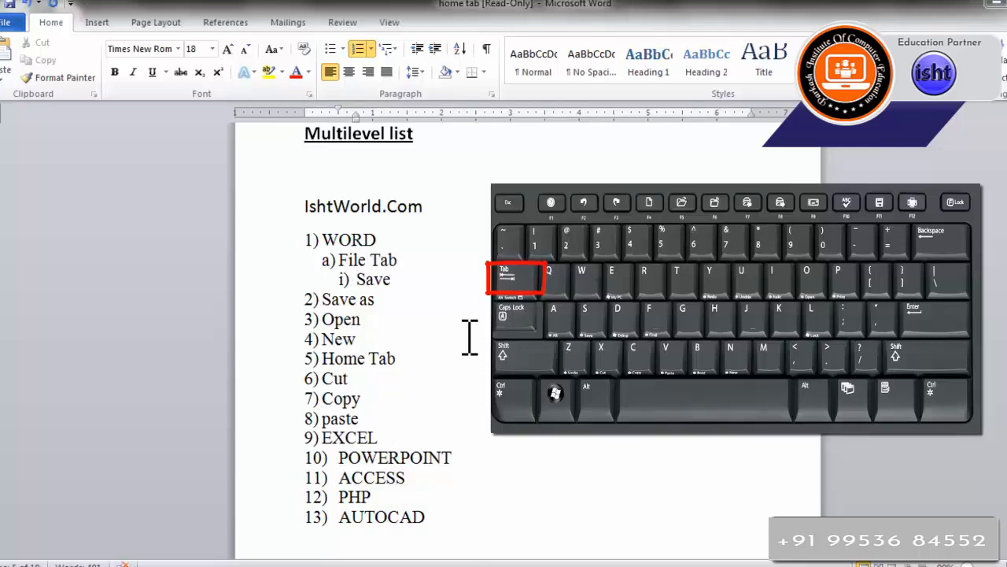
# - Demote Save as, Open and New to the third list level under File Tab
pyautogui.click(323, 300)
pyautogui.press('Tab')
pyautogui.press('Tab')
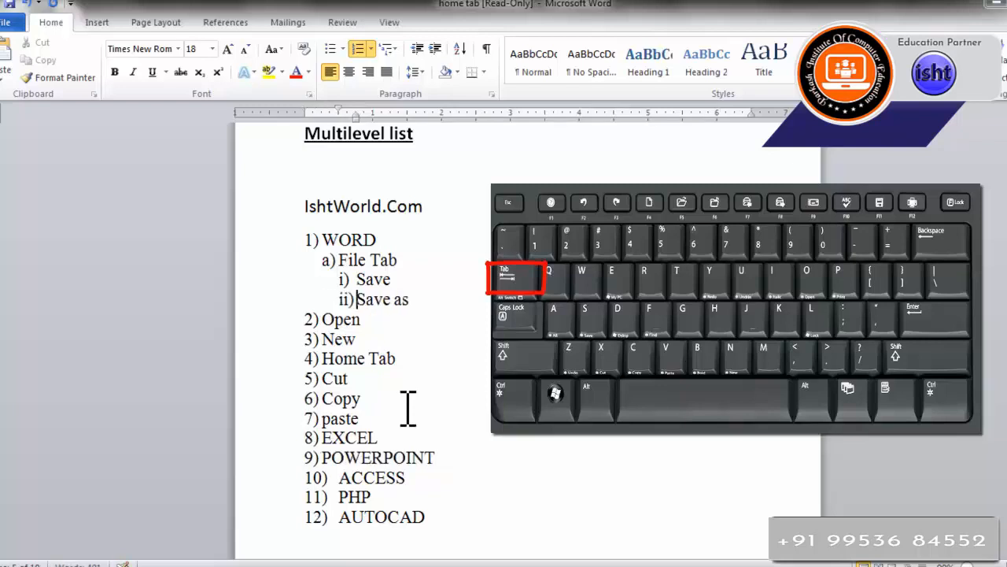
pyautogui.click(323, 317)
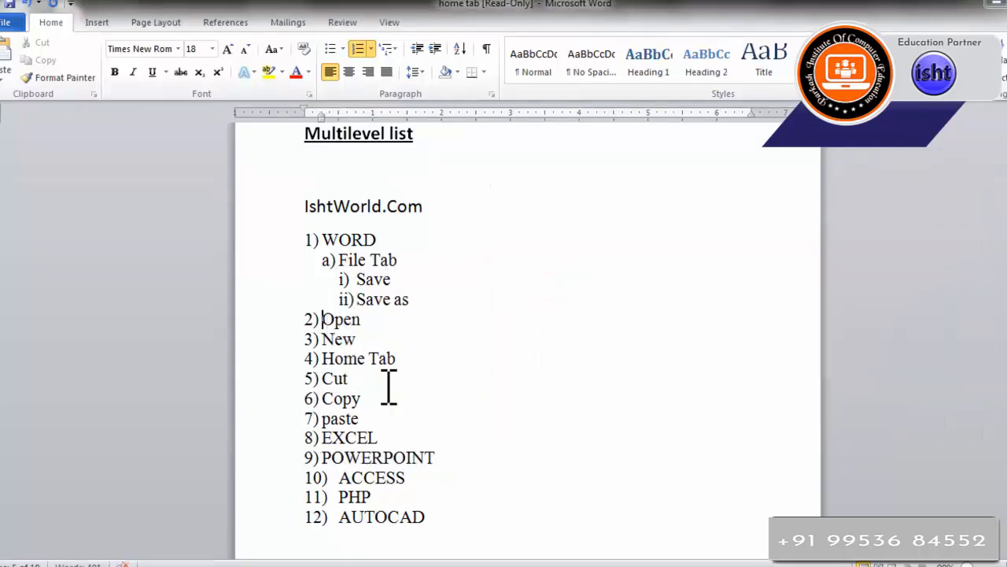
pyautogui.press('Tab')
pyautogui.press('Tab')
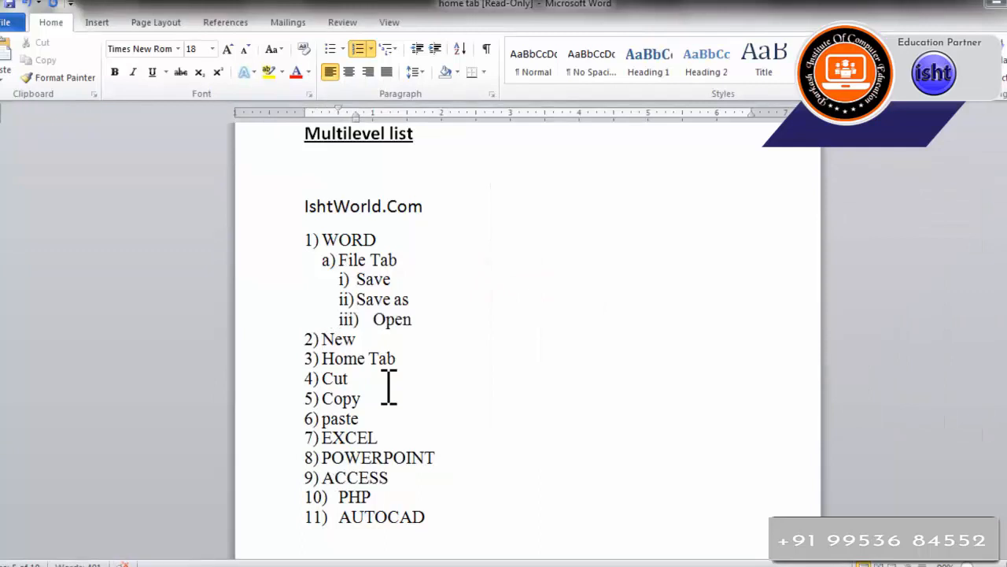
pyautogui.click(313, 339)
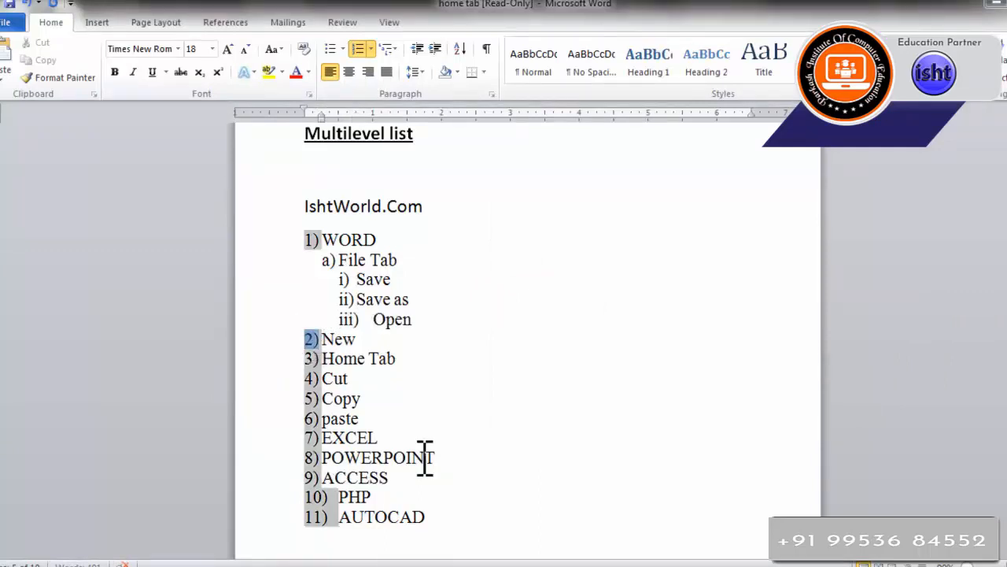
pyautogui.click(323, 338)
pyautogui.press('Tab')
pyautogui.press('Tab')
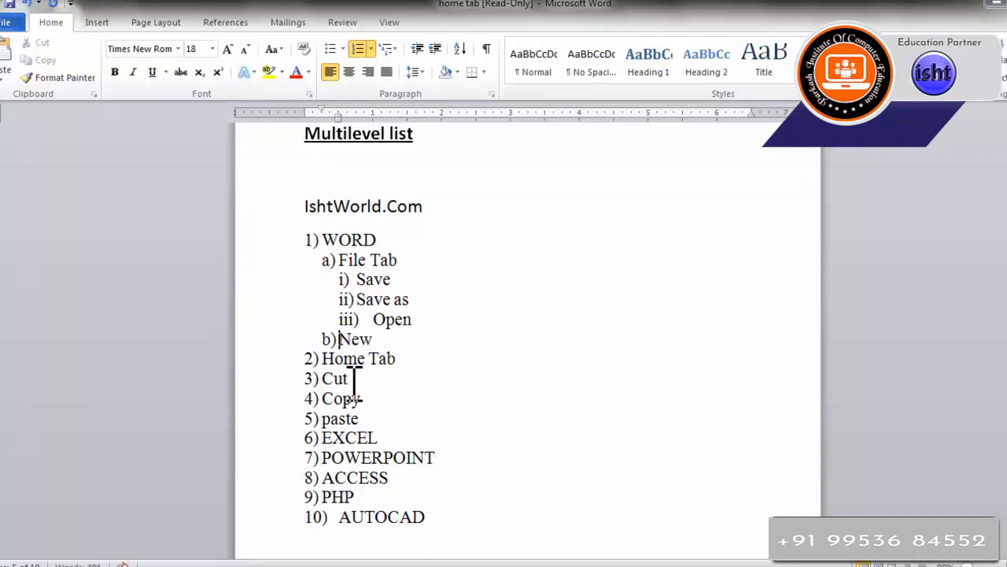
# - Demote Home Tab to the second list level under WORD, and Cut to the third level beneath it
pyautogui.click(320, 358)
pyautogui.click(327, 358)
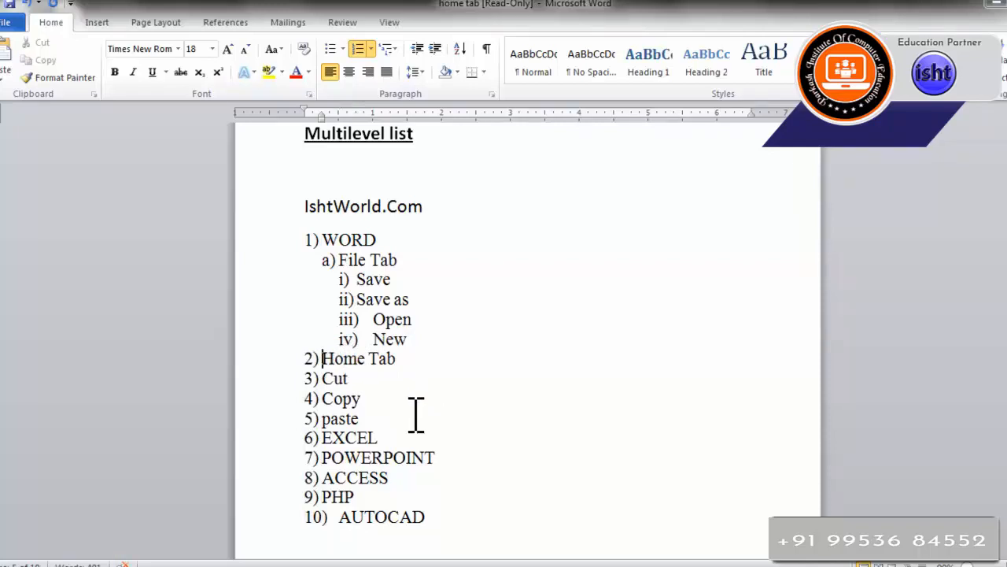
pyautogui.press('Tab')
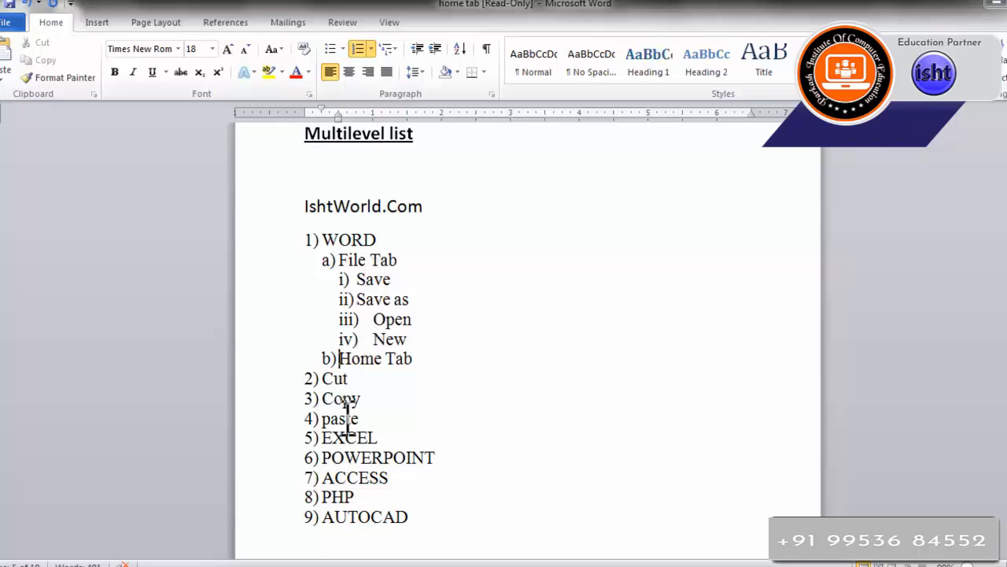
pyautogui.click(325, 380)
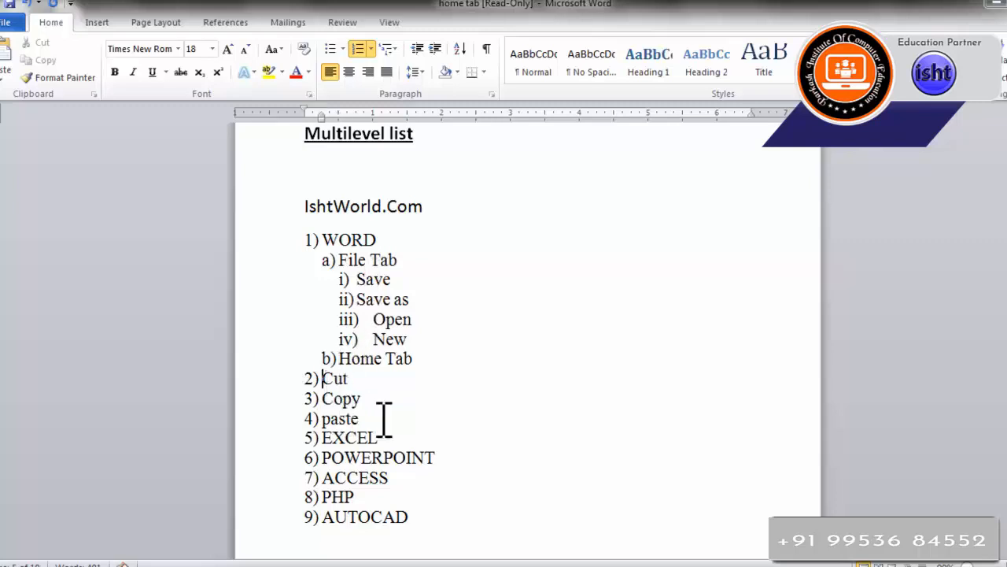
pyautogui.press('Tab')
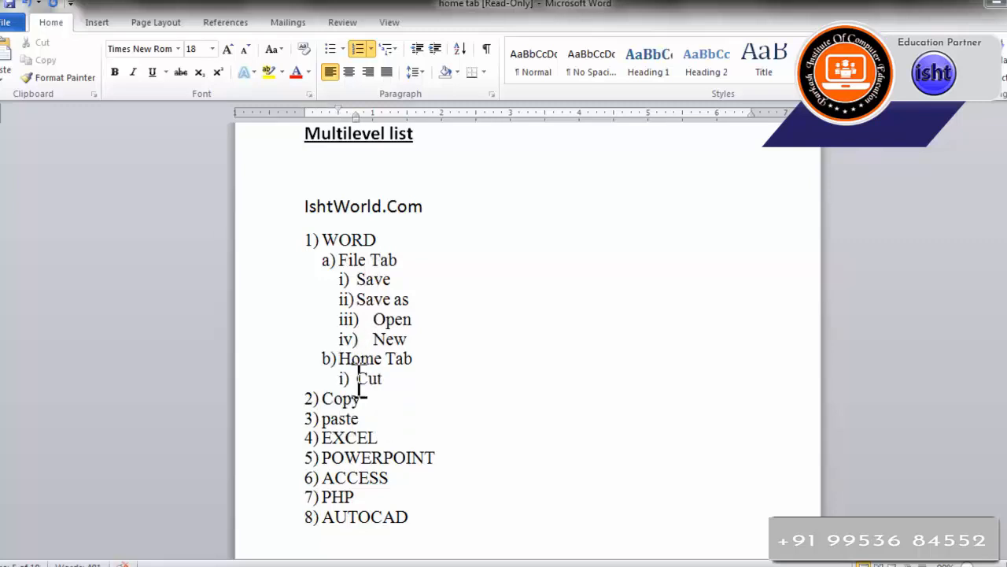
# - Demote Copy and paste individually to the third list level under Home Tab
pyautogui.click(329, 401)
pyautogui.press('Tab')
pyautogui.press('Tab')
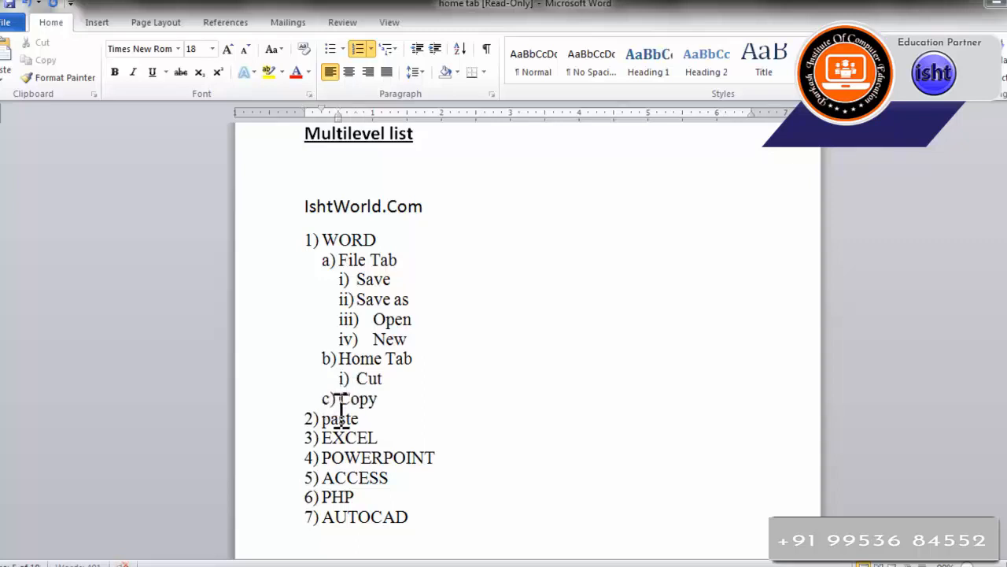
pyautogui.click(329, 418)
pyautogui.press('Tab')
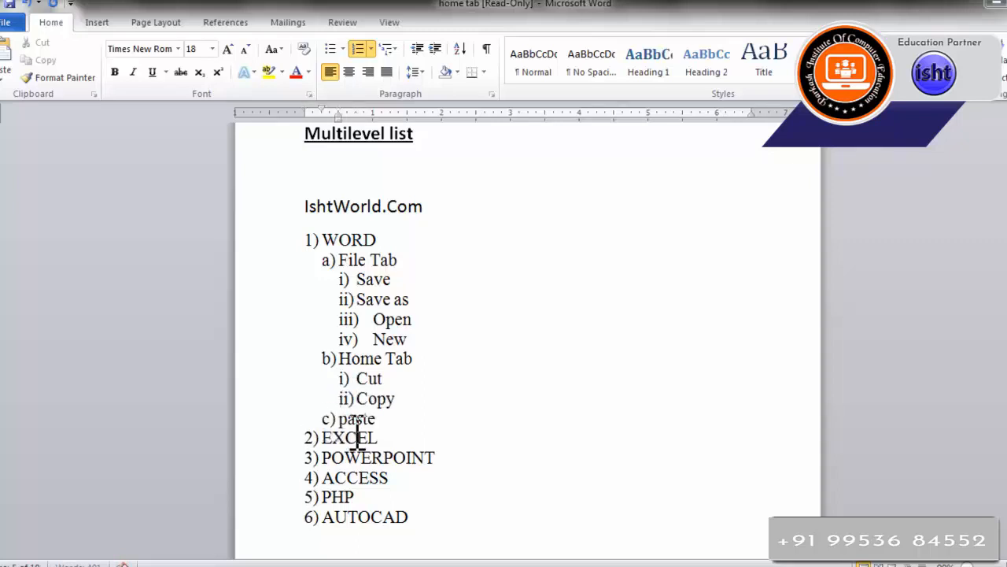
pyautogui.press('Tab')
# - Promote paste, Copy and Cut one by one back to the first list level
pyautogui.hotkey('shift', 'Tab')
pyautogui.hotkey('shift', 'Tab')
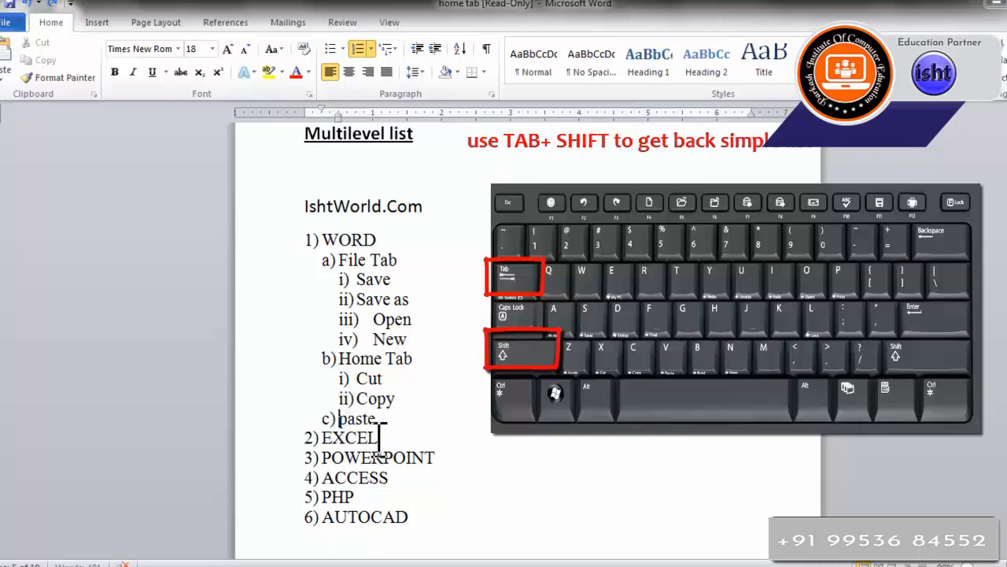
pyautogui.press('Up')
pyautogui.hotkey('shift', 'Tab')
pyautogui.hotkey('shift', 'Tab')
pyautogui.press('Up')
pyautogui.hotkey('shift', 'Tab')
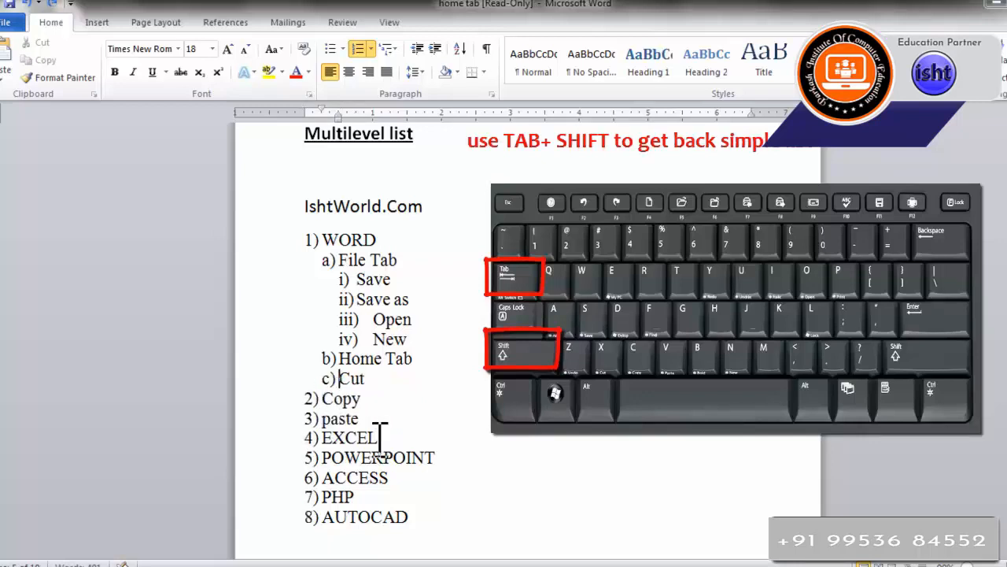
pyautogui.hotkey('shift', 'Tab')
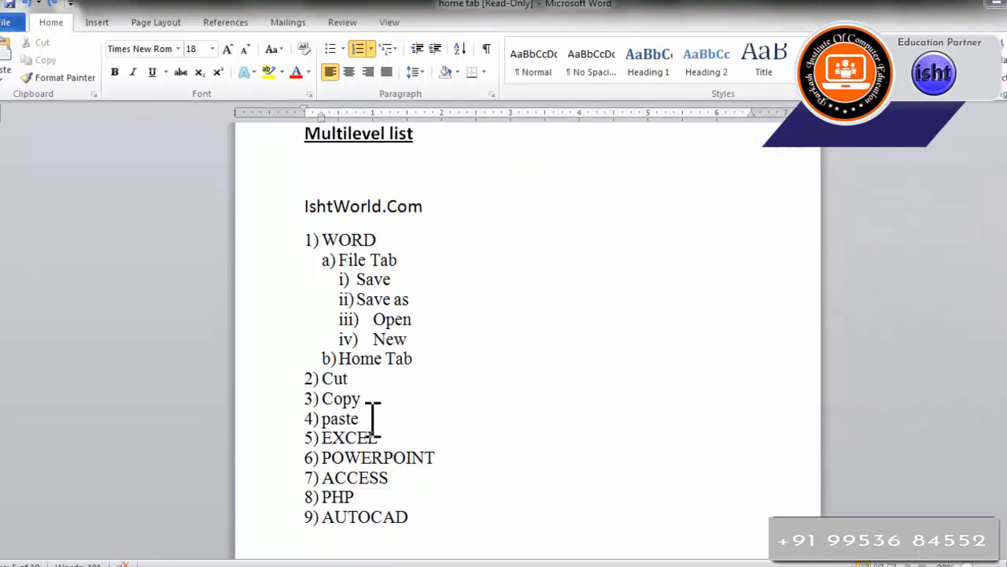
# - Demote Cut, Copy and paste together as one selection to the third list level under Home Tab
pyautogui.moveTo(371, 417); pyautogui.dragTo(321, 403)
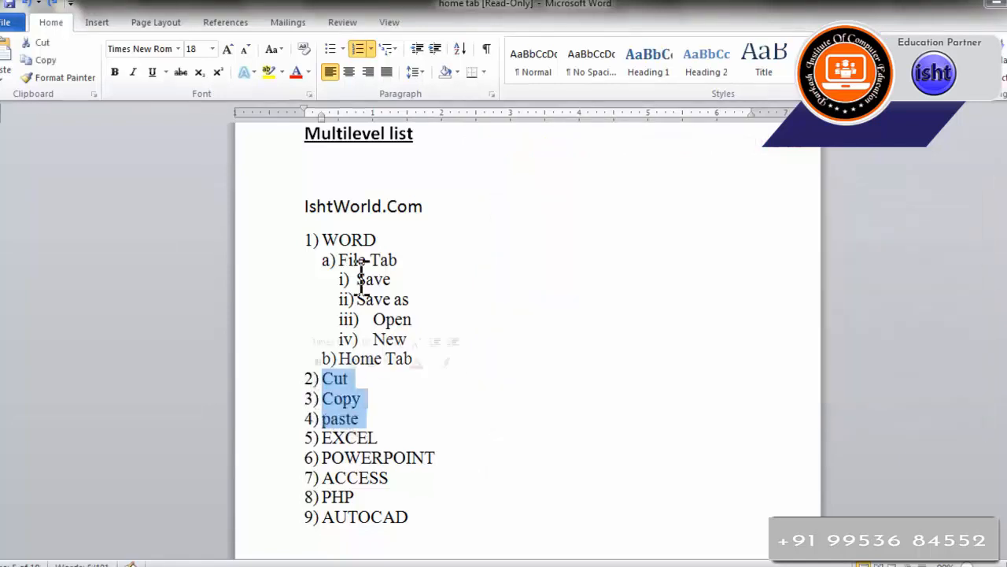
pyautogui.press('Tab')
pyautogui.press('Tab')
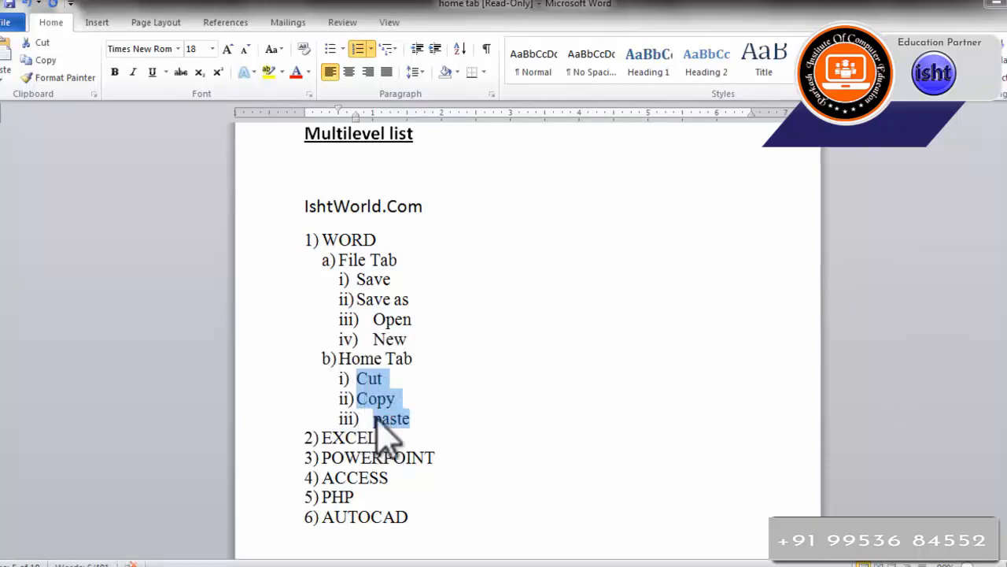
pyautogui.scroll(-1, 393, 436)
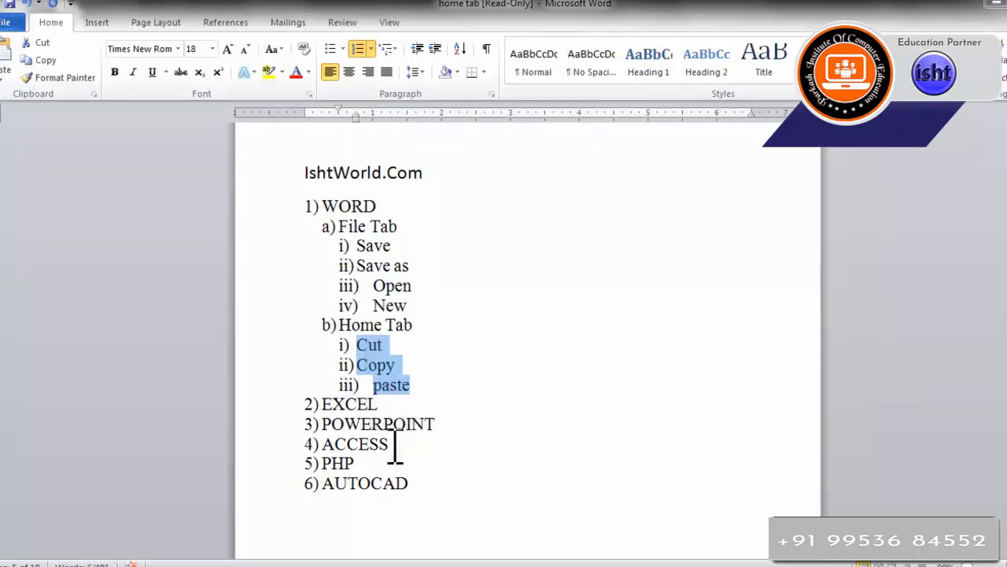
pyautogui.scroll(1, 337, 420)
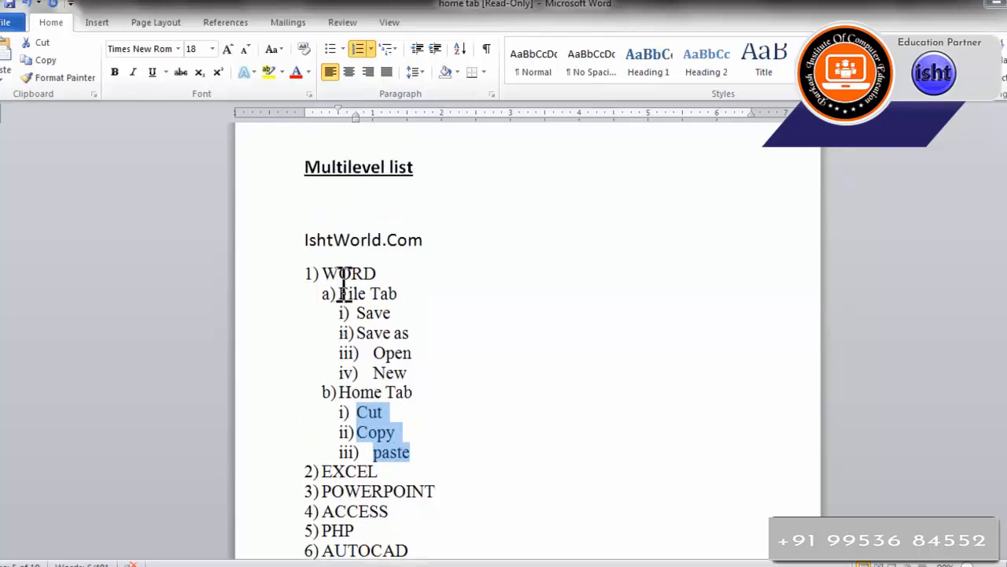
pyautogui.scroll(-1, 341, 281)
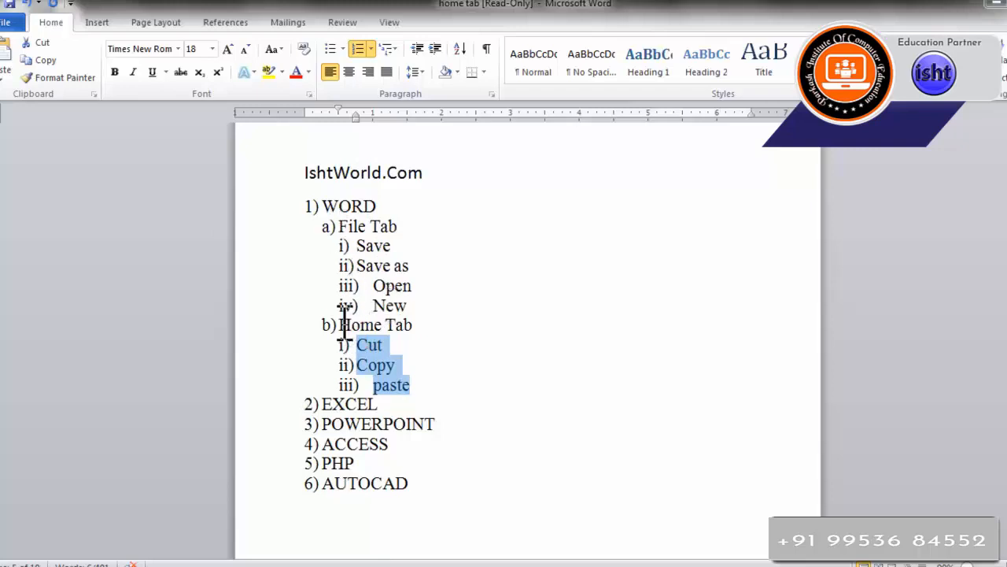
pyautogui.scroll(-1, 417, 441)
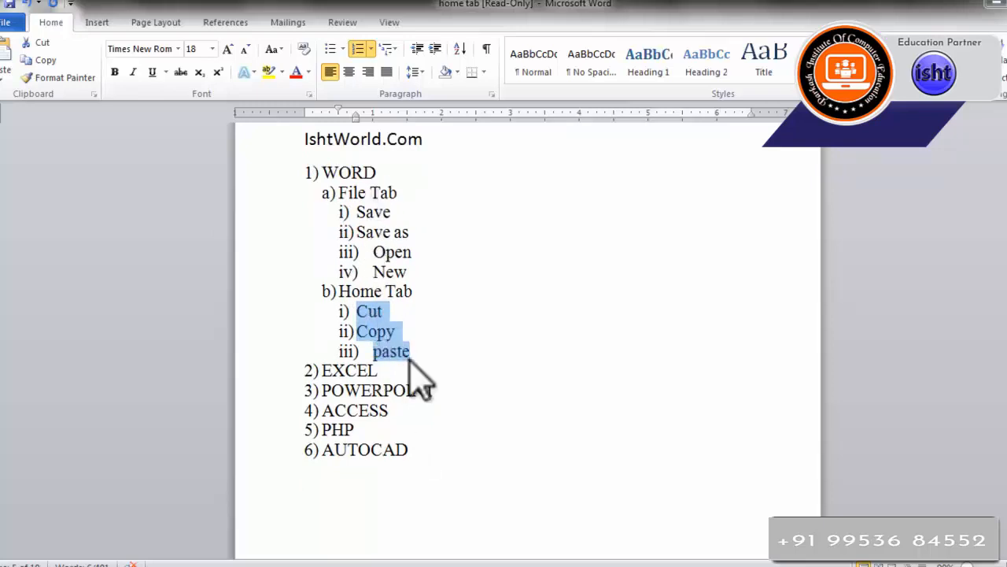
pyautogui.scroll(1, 435, 429)
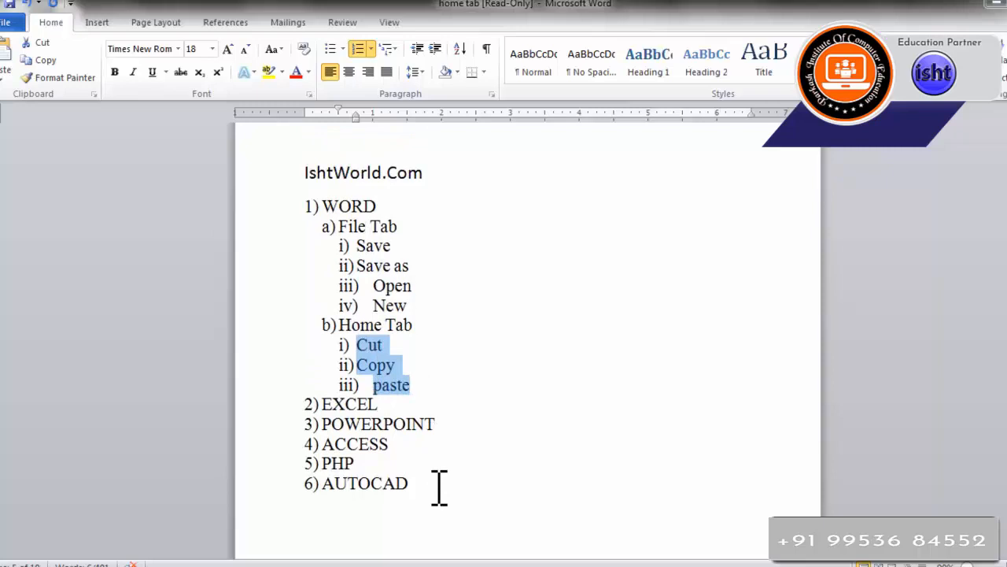
# - Apply the 1. 1.1. 1.1.1. multilevel style to the whole list from WORD to AUTOCAD and switch it back to the 1) a) i) style
pyautogui.moveTo(438, 482); pyautogui.dragTo(293, 202)
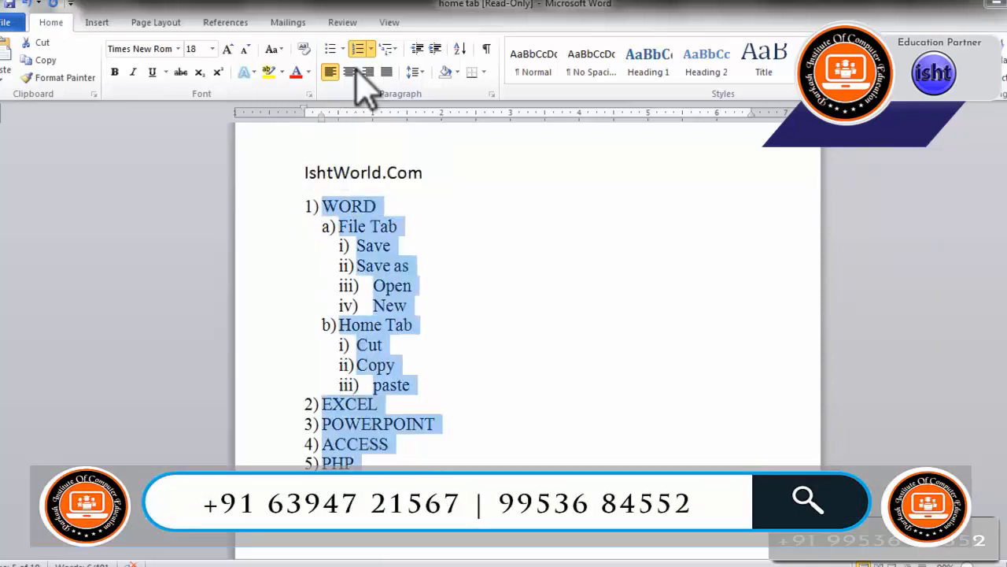
pyautogui.click(393, 50)
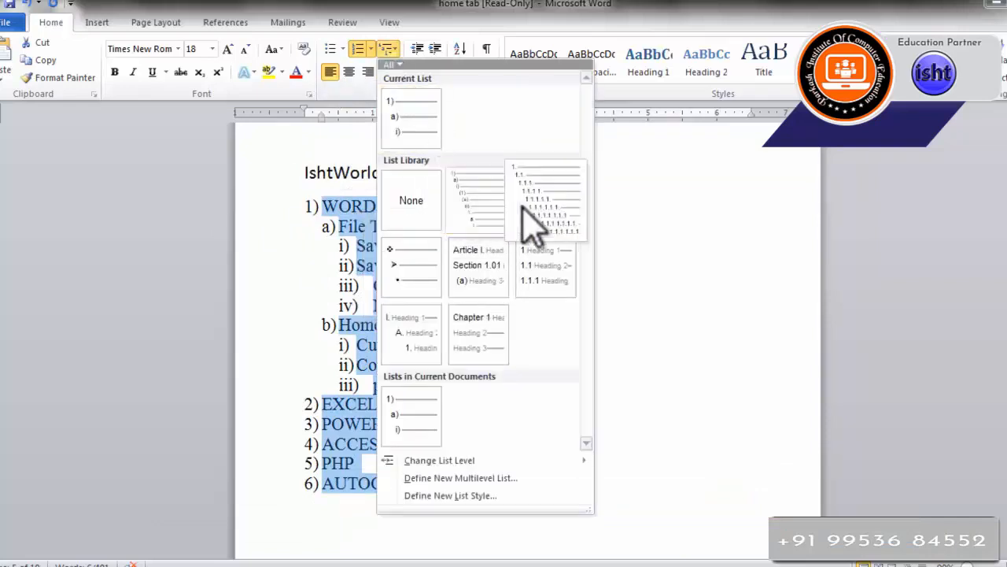
pyautogui.click(533, 223)
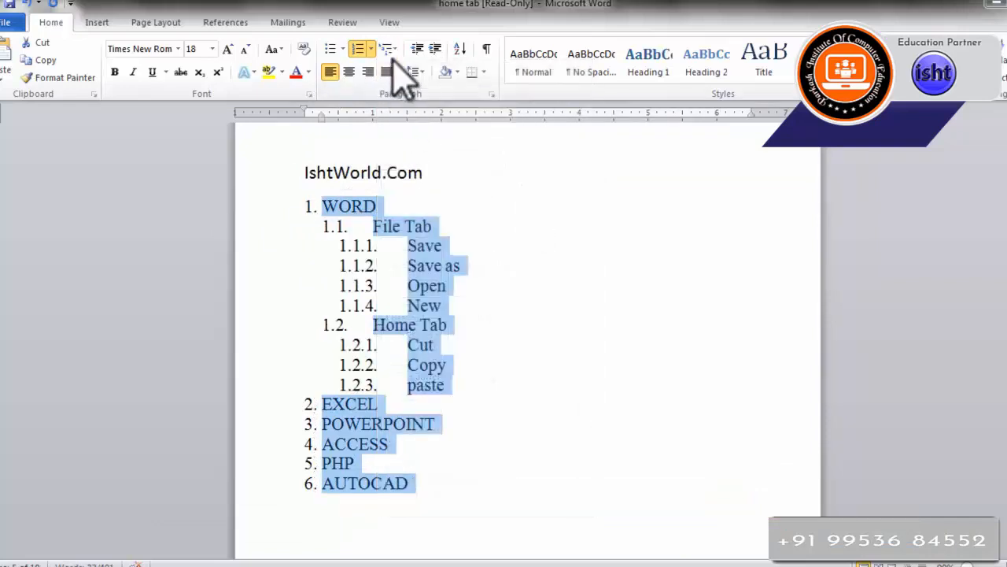
pyautogui.click(390, 48)
pyautogui.click(423, 423)
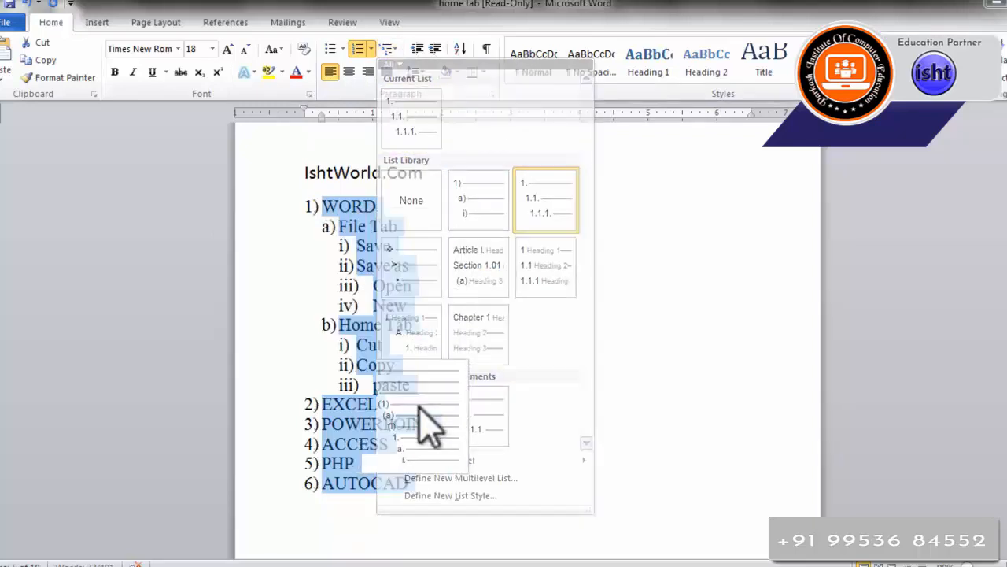